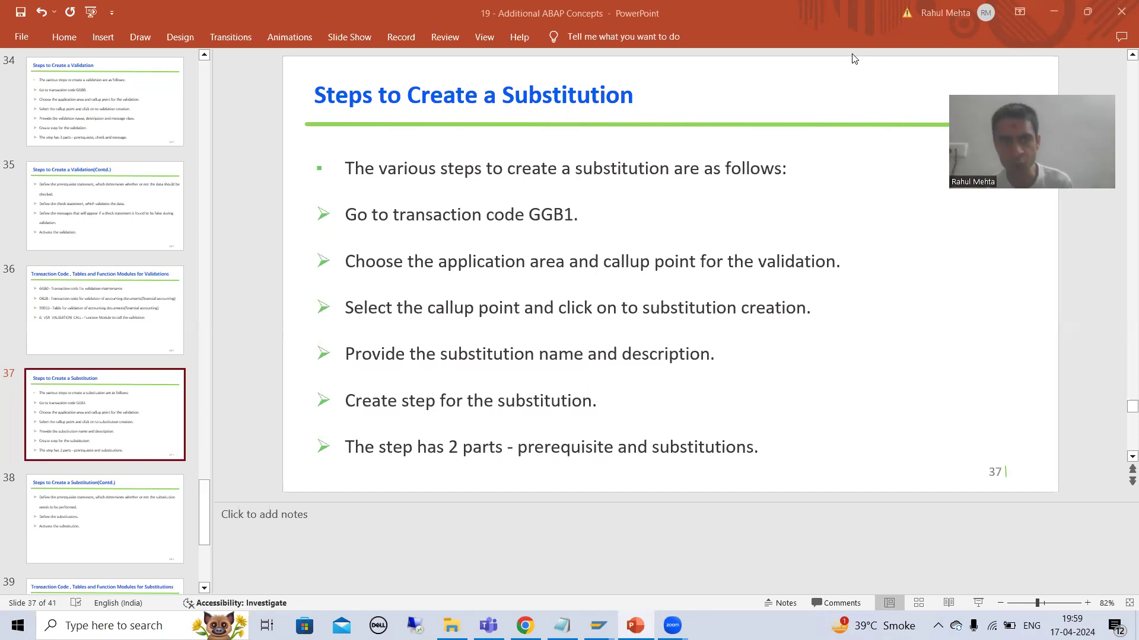
- Review the slides on application area, callup points and validation steps, ending on slide 37, Steps to Create a Substitution
scroll(103, 105, up, 3)
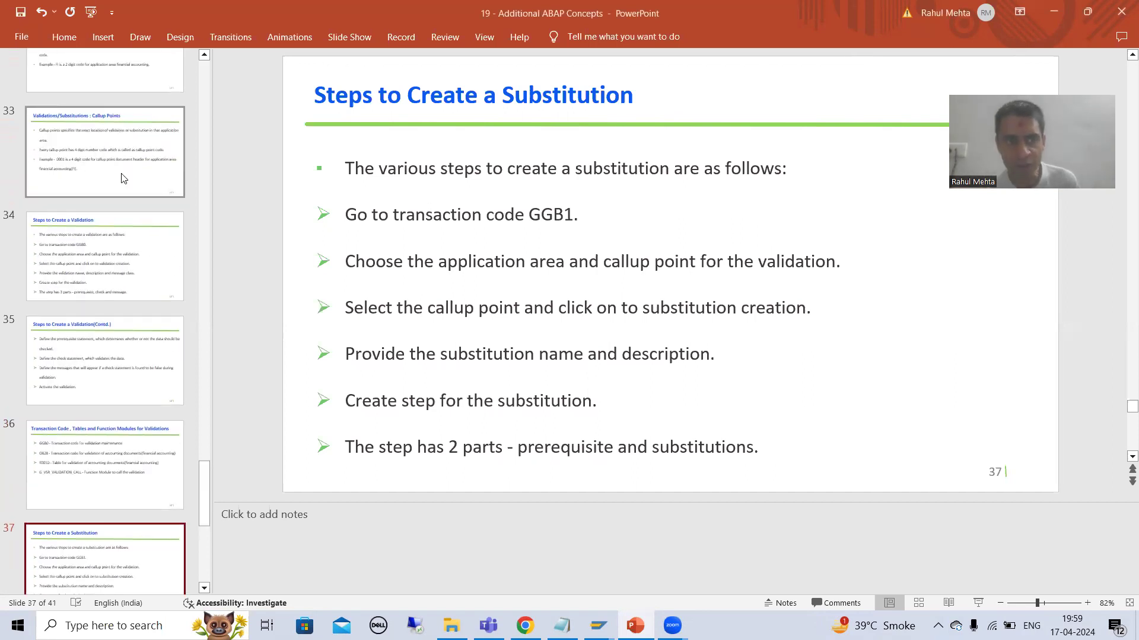
click(118, 169)
scroll(120, 178, up, 3)
click(121, 194)
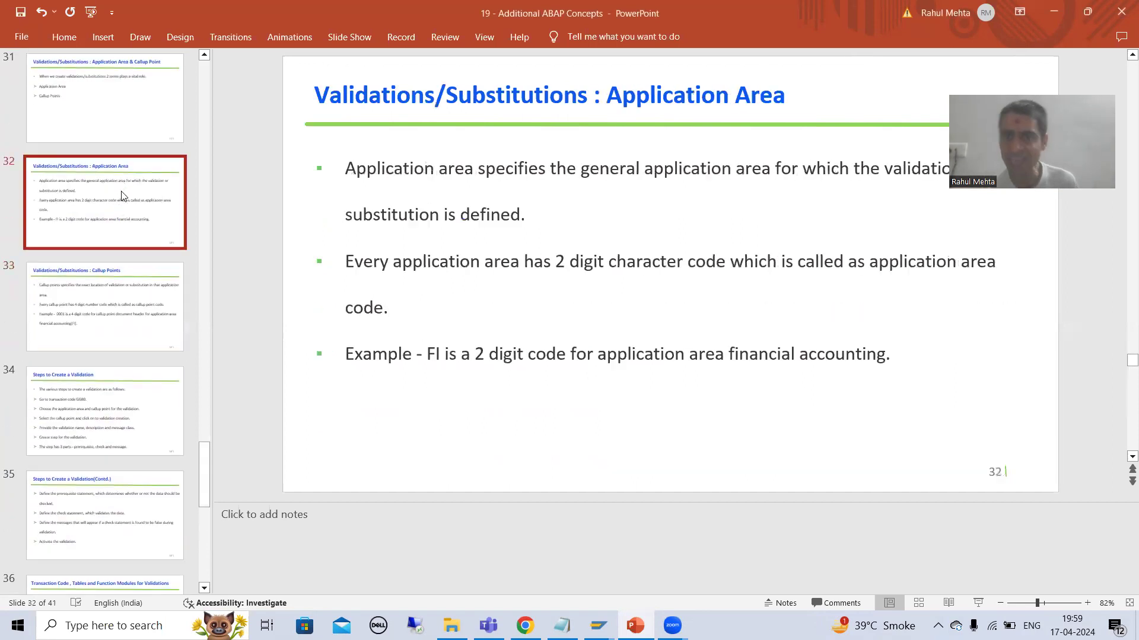
click(129, 308)
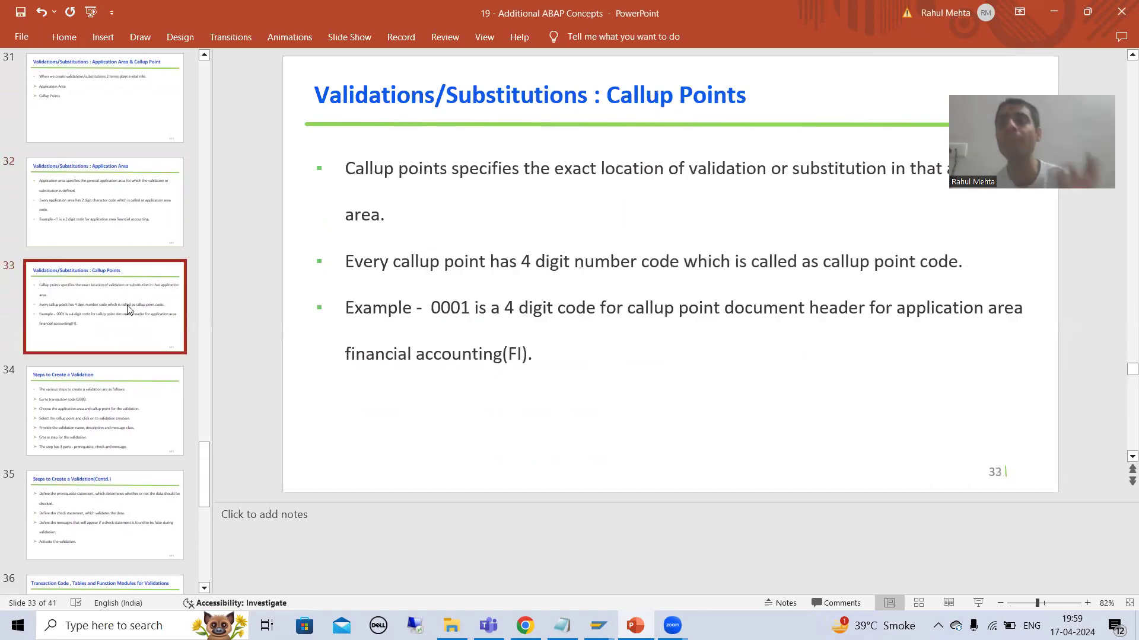
click(140, 418)
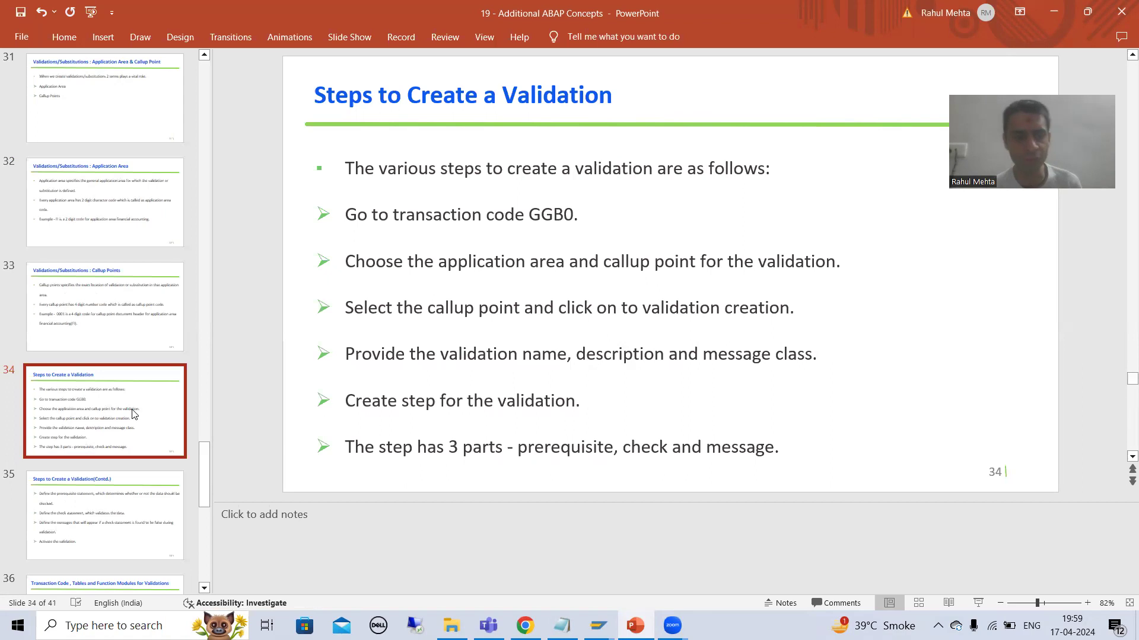
scroll(130, 427, down, 3)
scroll(130, 451, down, 1)
click(130, 513)
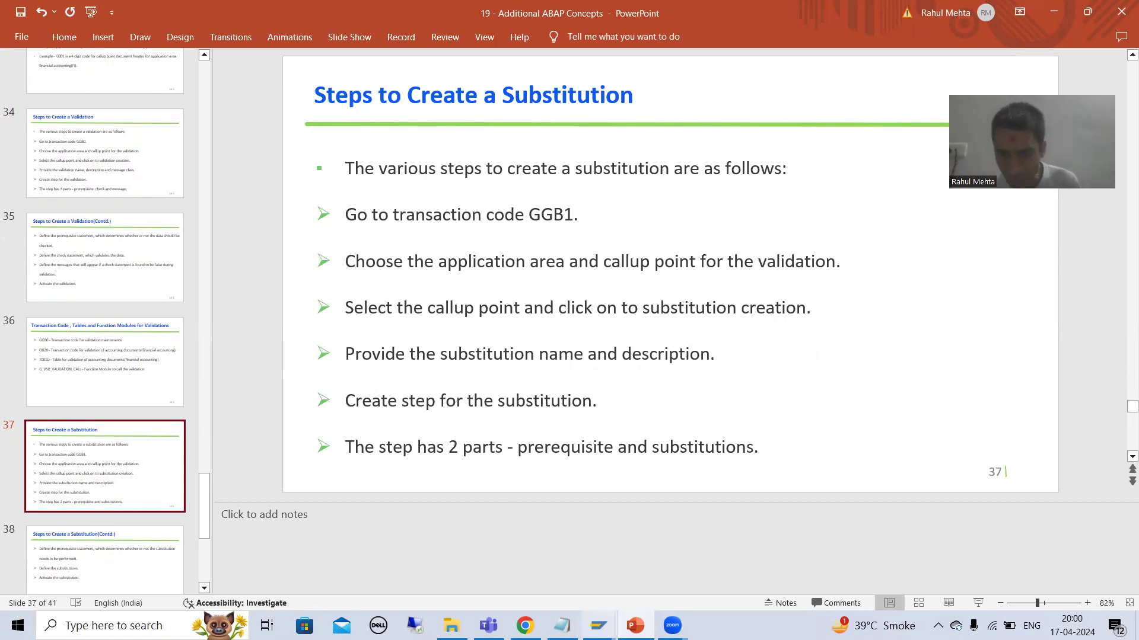
- Switch to SAP and open transaction FB01 for posting a document
mouse_move(598, 626)
click(638, 579)
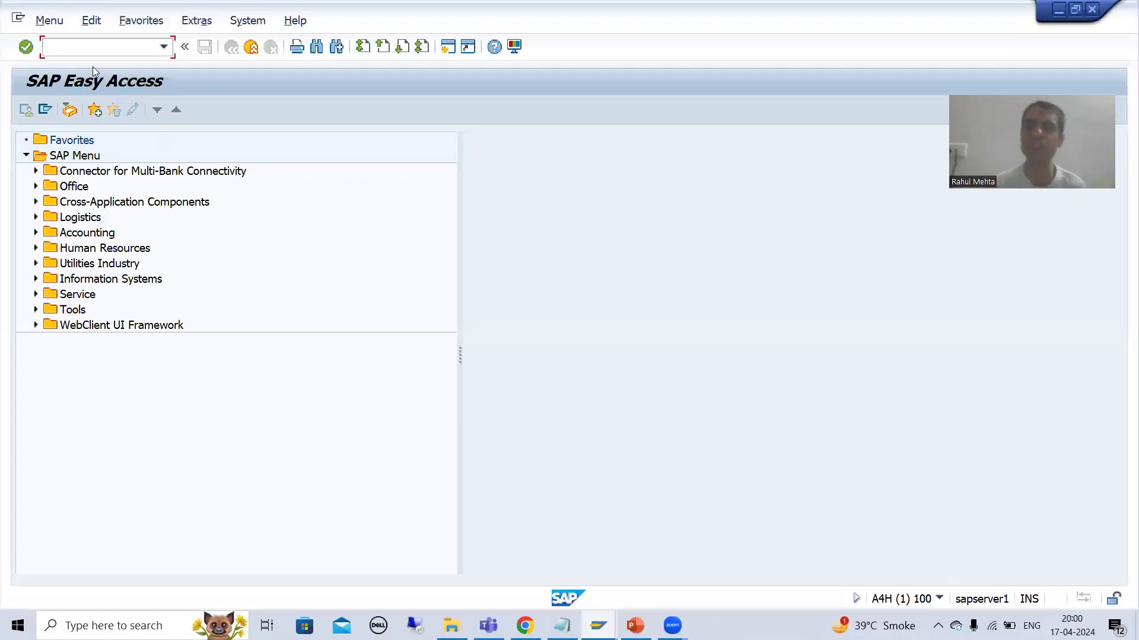
text(FB)
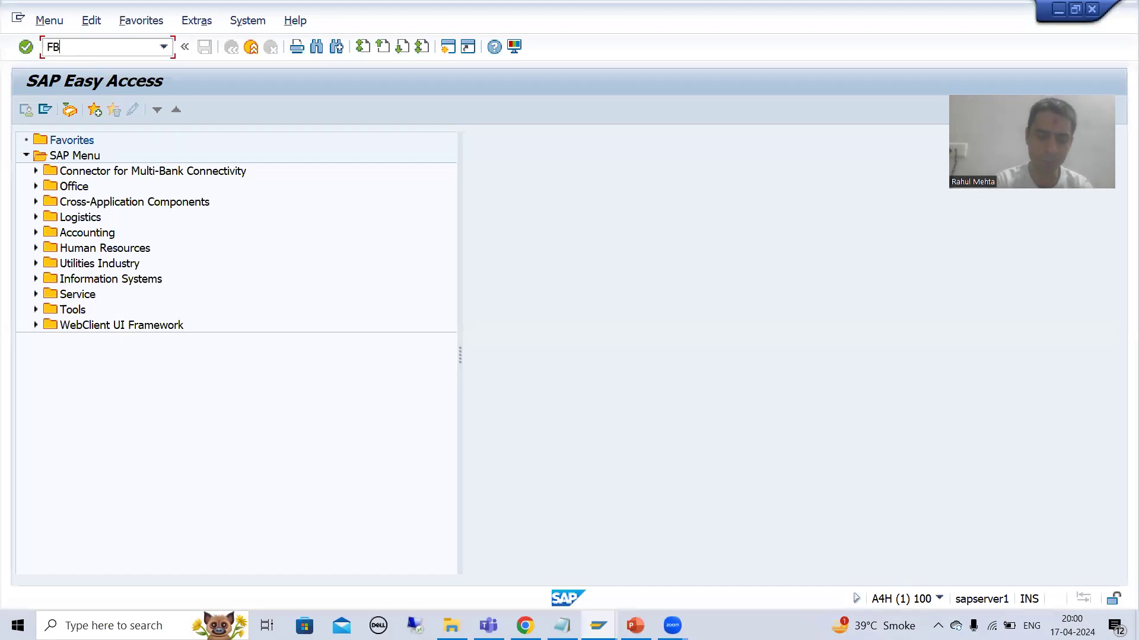
text(01)
key(Return)
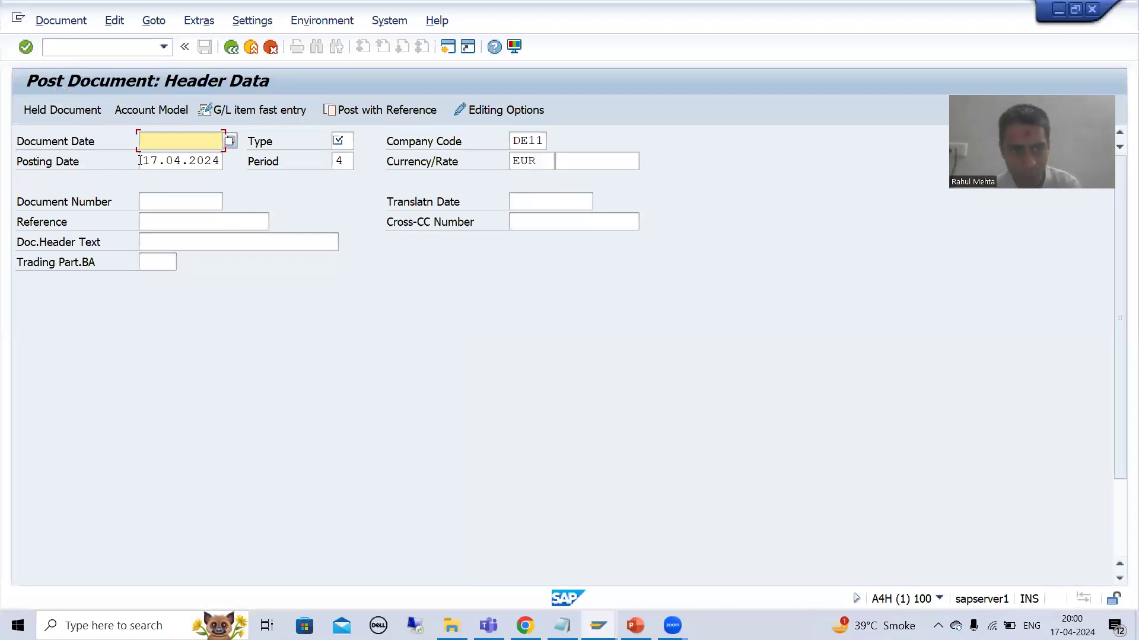
- Copy the posting date 17.04.2024 into the Document Date field
drag(140, 160, 219, 161)
click(208, 161)
click(182, 142)
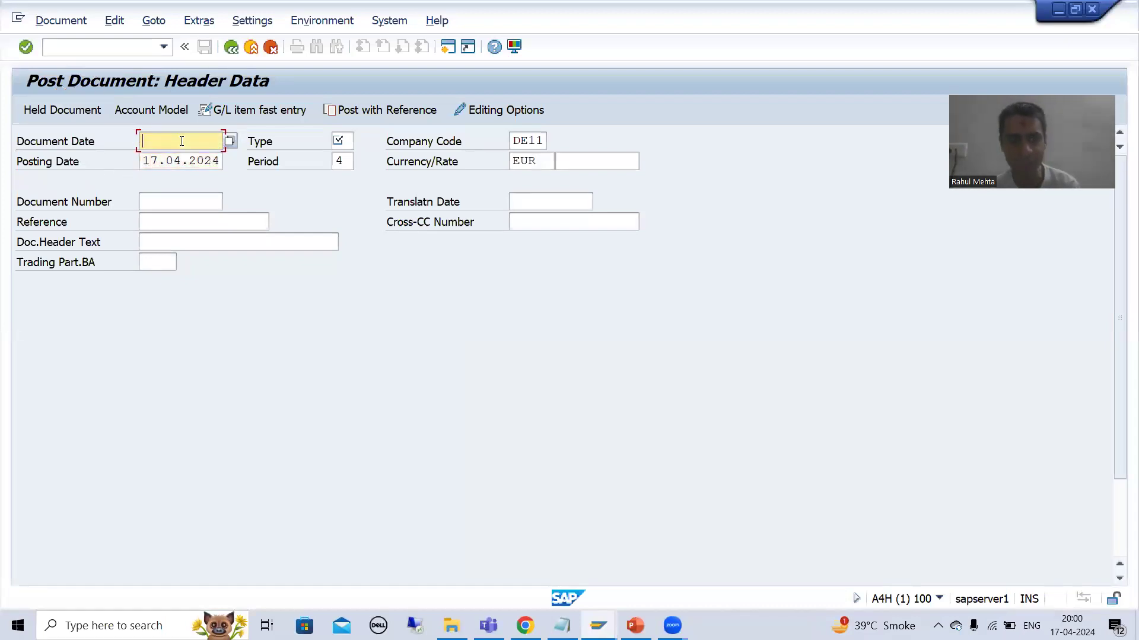
drag(151, 161, 201, 165)
click(202, 165)
double_click(202, 166)
key(ctrl+c)
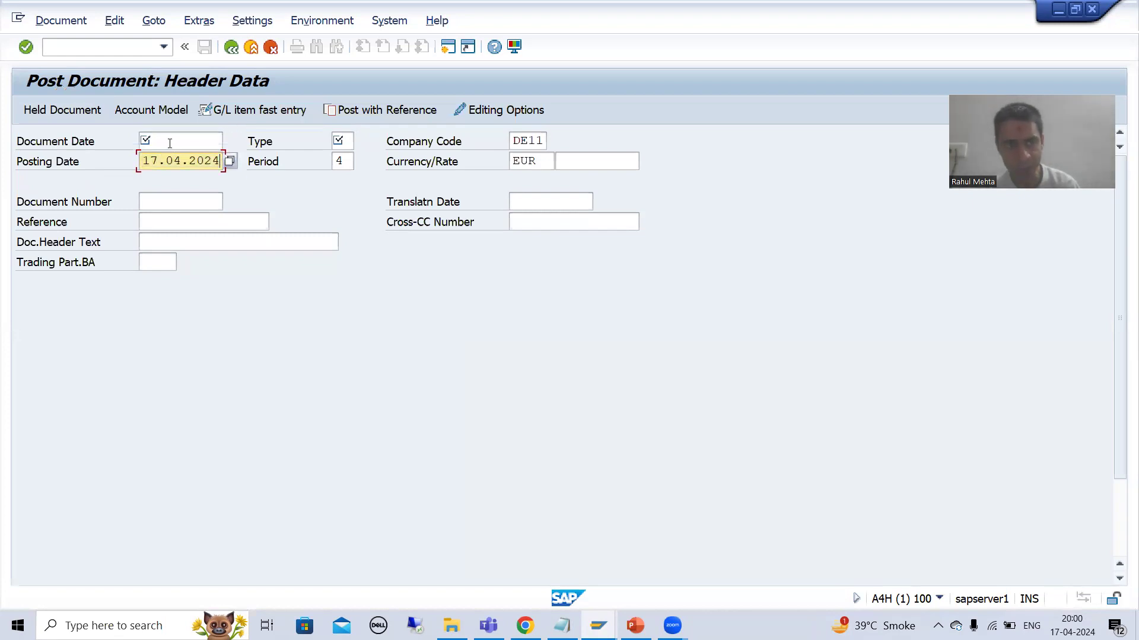
click(168, 143)
key(ctrl+v)
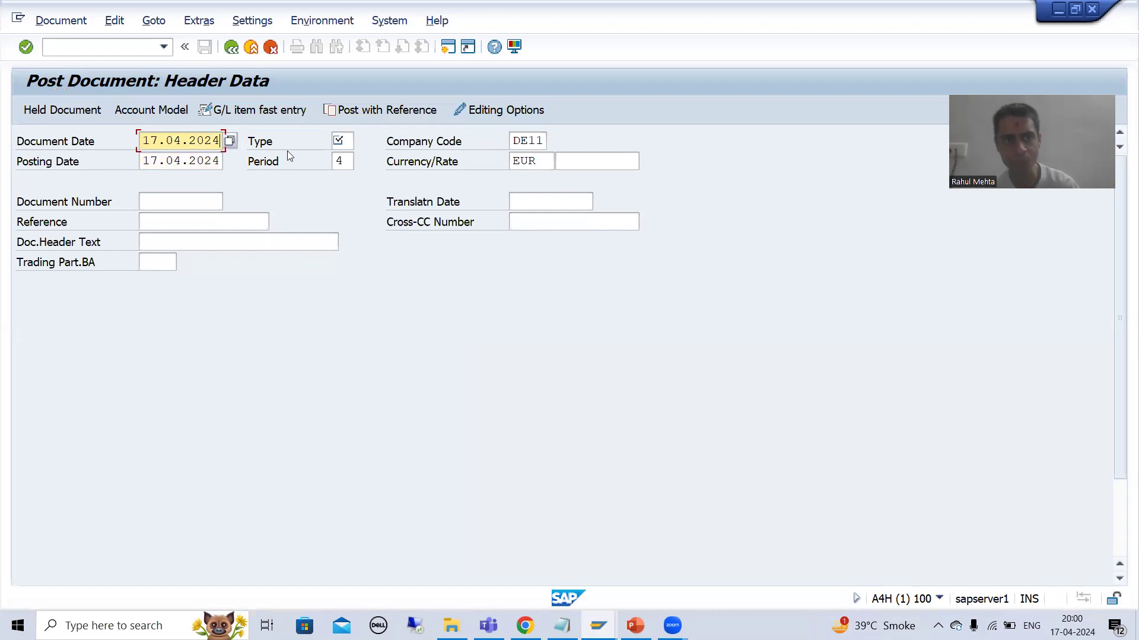
- Set the document type to WE and check it together with company code DE11
click(342, 141)
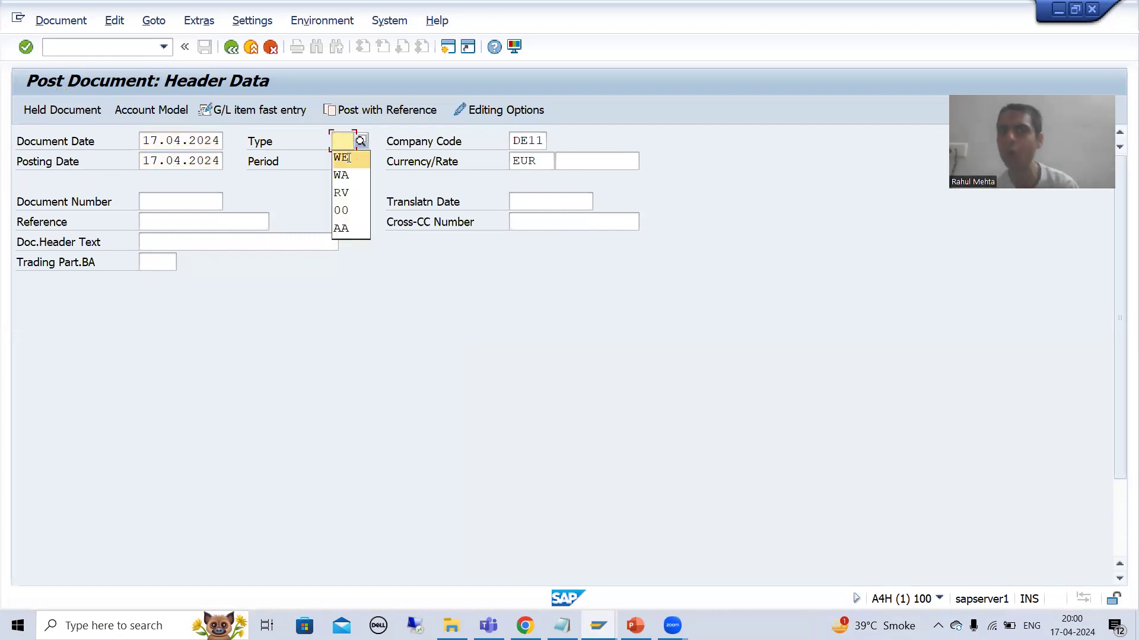
click(347, 158)
click(515, 143)
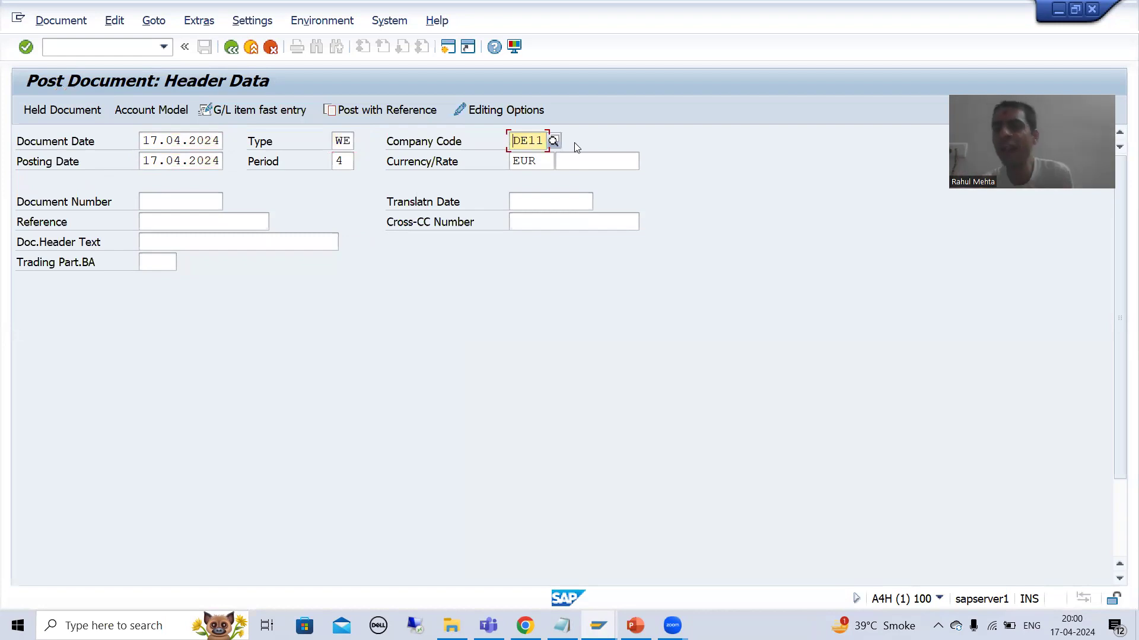
click(527, 141)
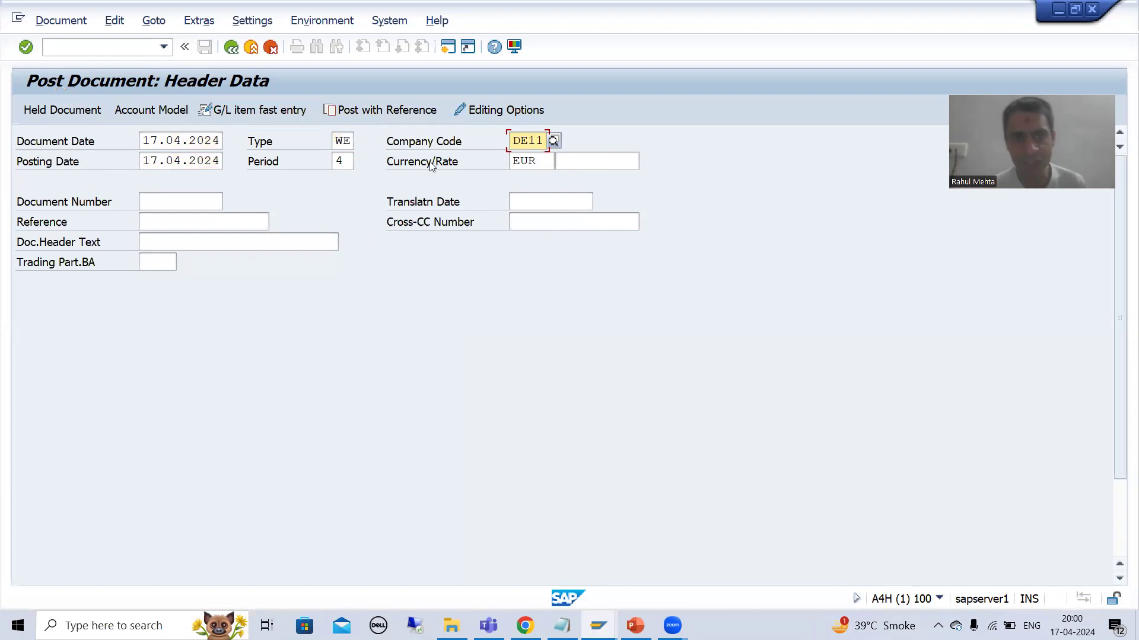
click(349, 141)
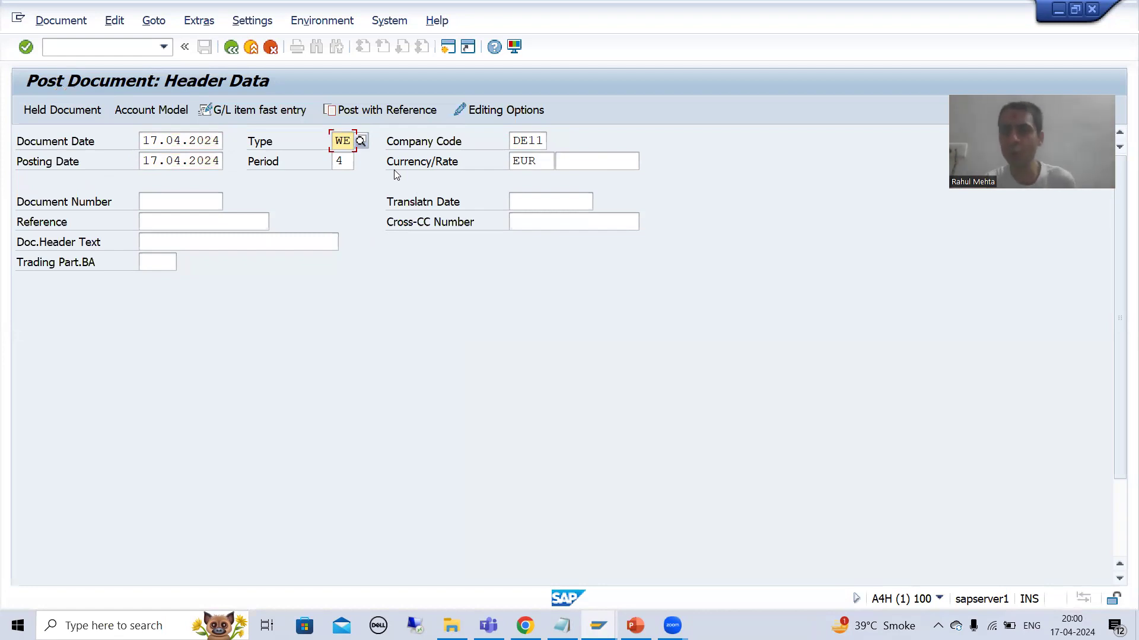
click(513, 143)
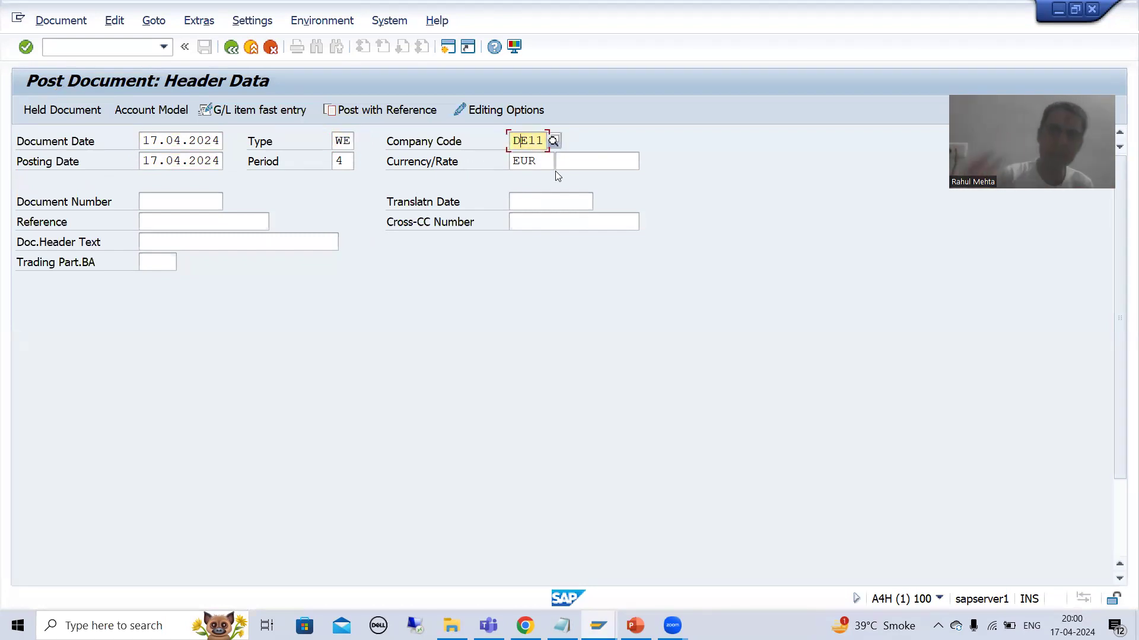
click(354, 143)
- Fill the document header text with the suggested entry "Goods Receipt Document"
click(184, 244)
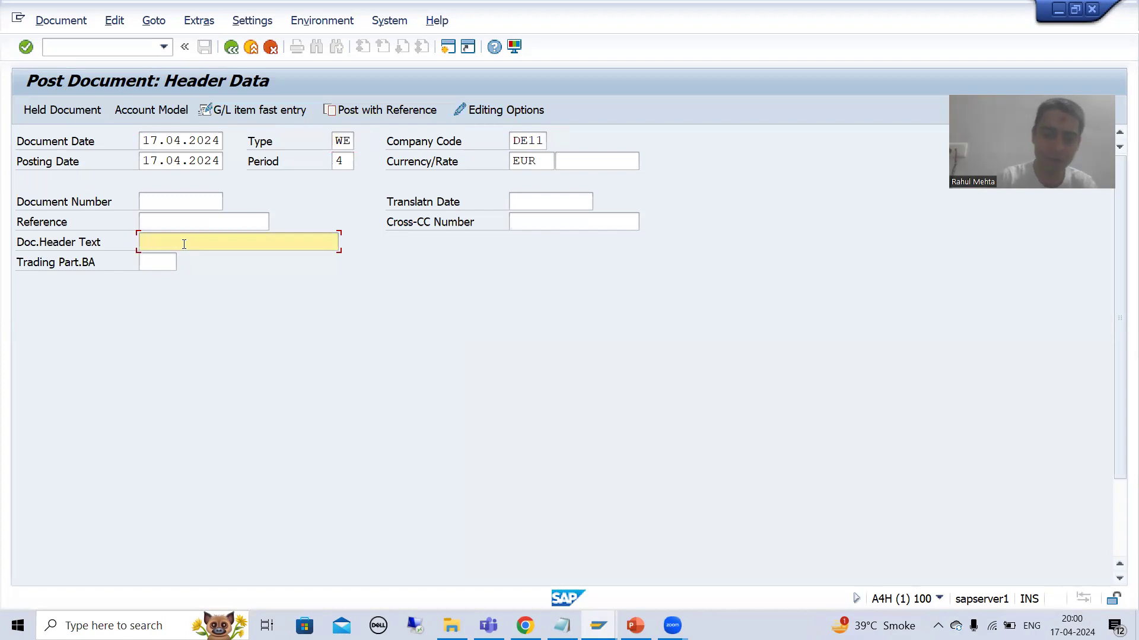
text(Good)
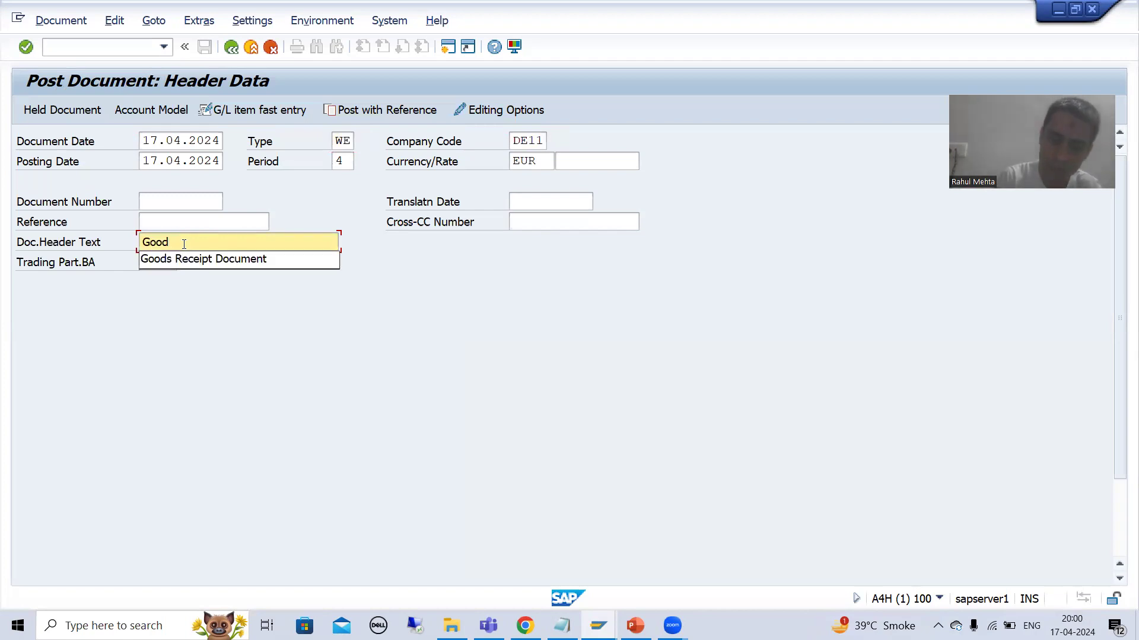
key(Down)
key(Return)
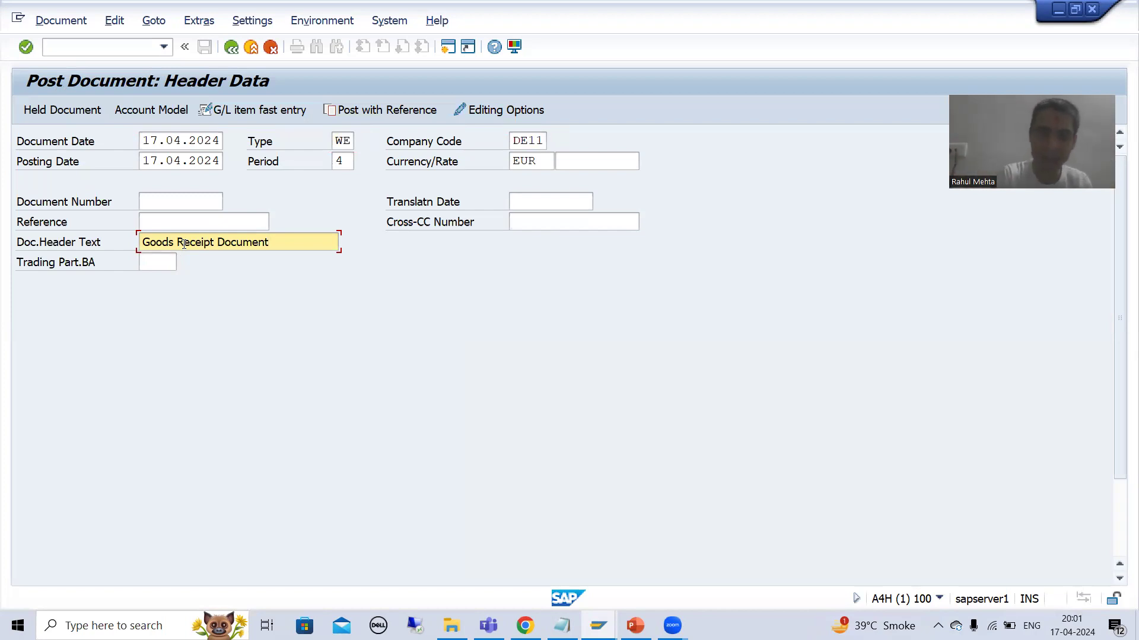
- Clear the document header text and enter "Test" instead
key(BackSpace)
key(BackSpace)
key(BackSpace)
key(BackSpace)
key(BackSpace)
key(BackSpace)
key(BackSpace)
key(BackSpace)
key(BackSpace)
key(BackSpace)
key(BackSpace)
key(BackSpace)
key(BackSpace)
key(BackSpace)
key(BackSpace)
key(BackSpace)
key(BackSpace)
key(BackSpace)
key(BackSpace)
key(BackSpace)
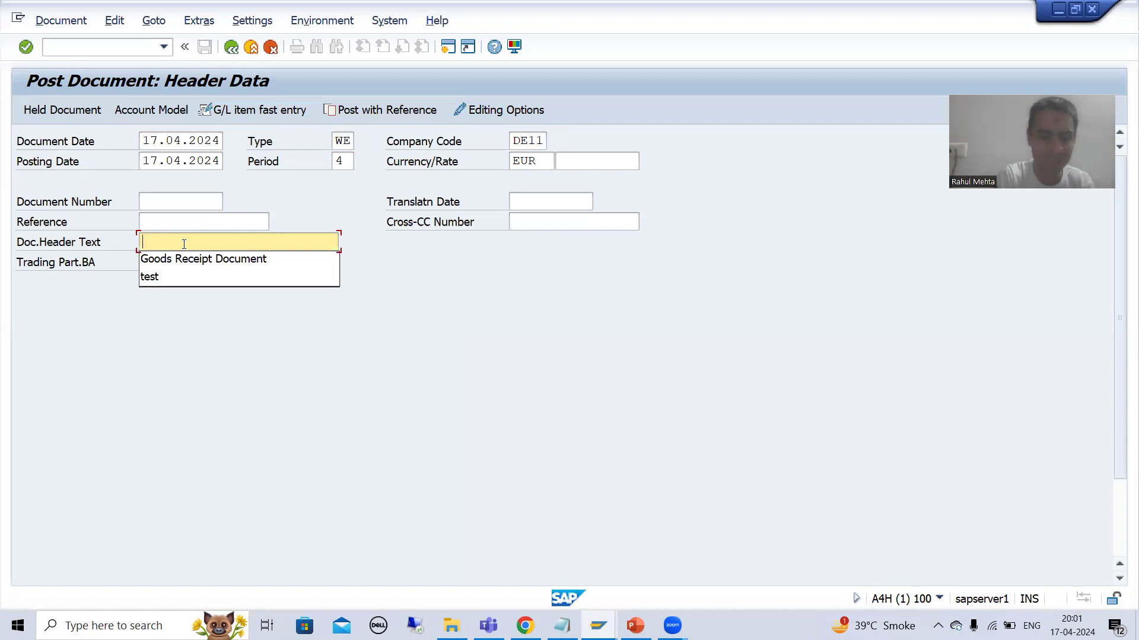
text(Test)
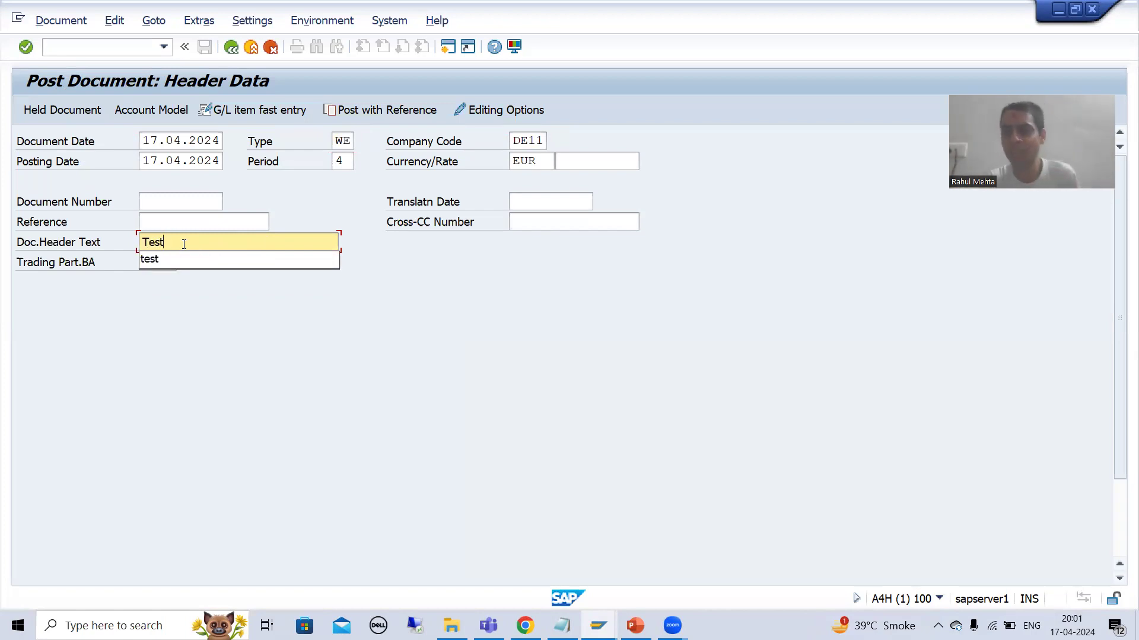
- Replace the document header text with "Testing"
key(BackSpace)
key(BackSpace)
key(BackSpace)
key(BackSpace)
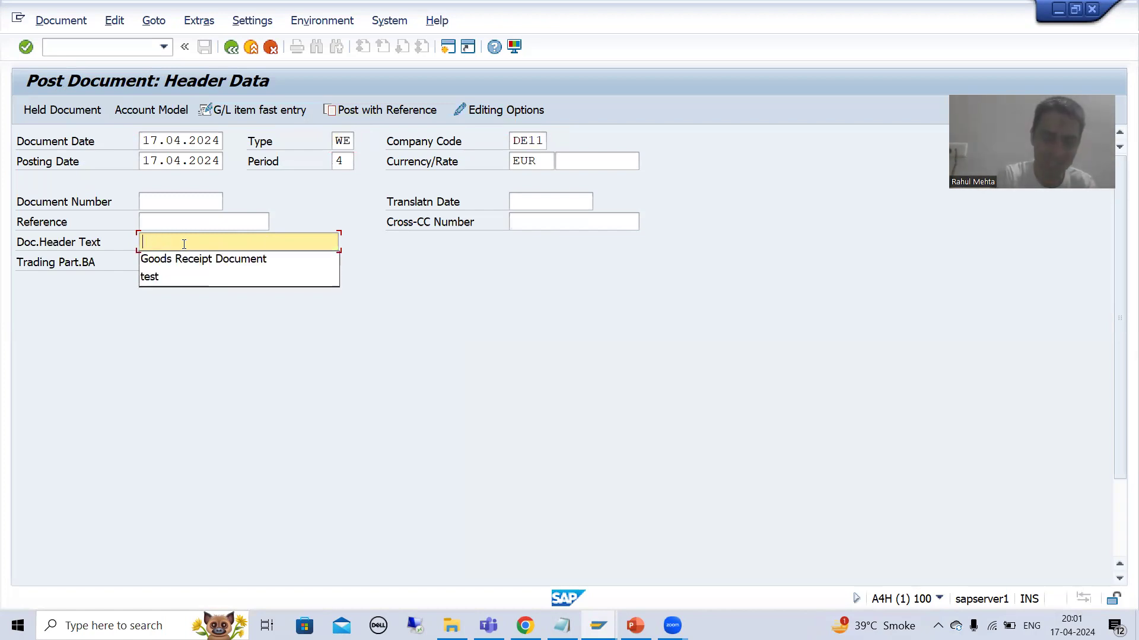
text(Testing)
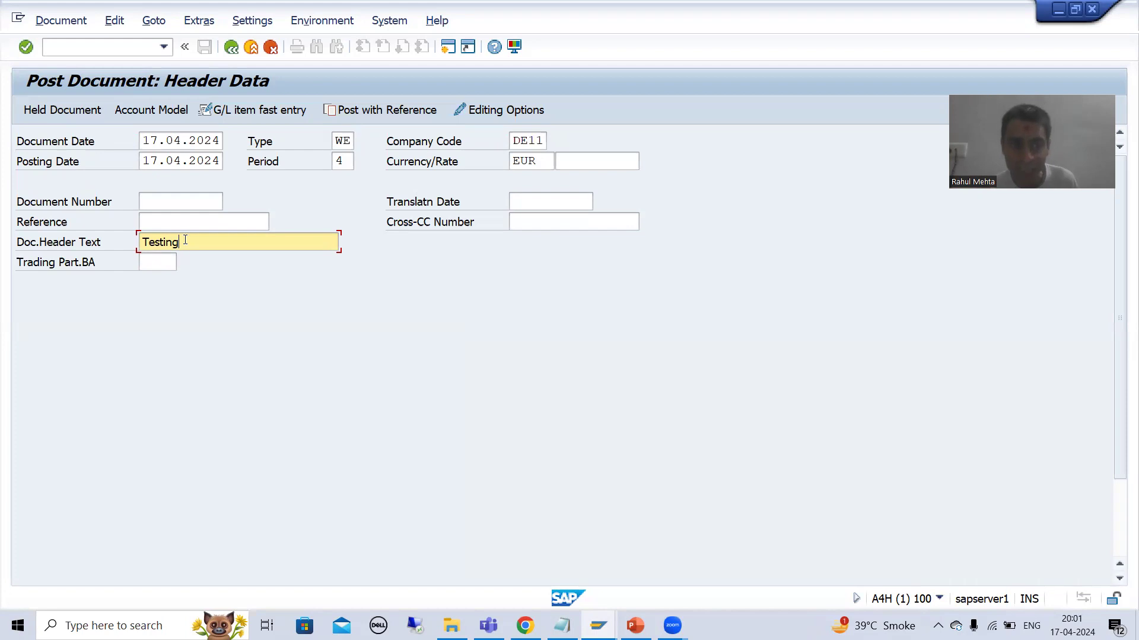
- Clear the trial header text and choose the suggested "Goods Receipt Document" for the document header
key(BackSpace)
key(BackSpace)
key(BackSpace)
key(BackSpace)
key(BackSpace)
key(BackSpace)
key(BackSpace)
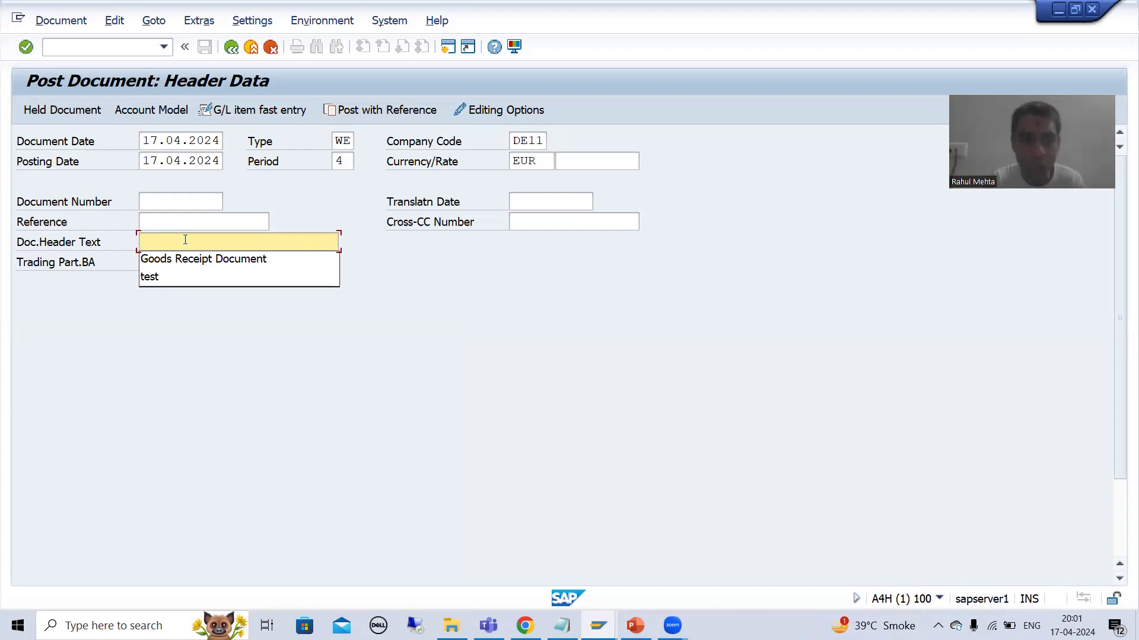
click(189, 258)
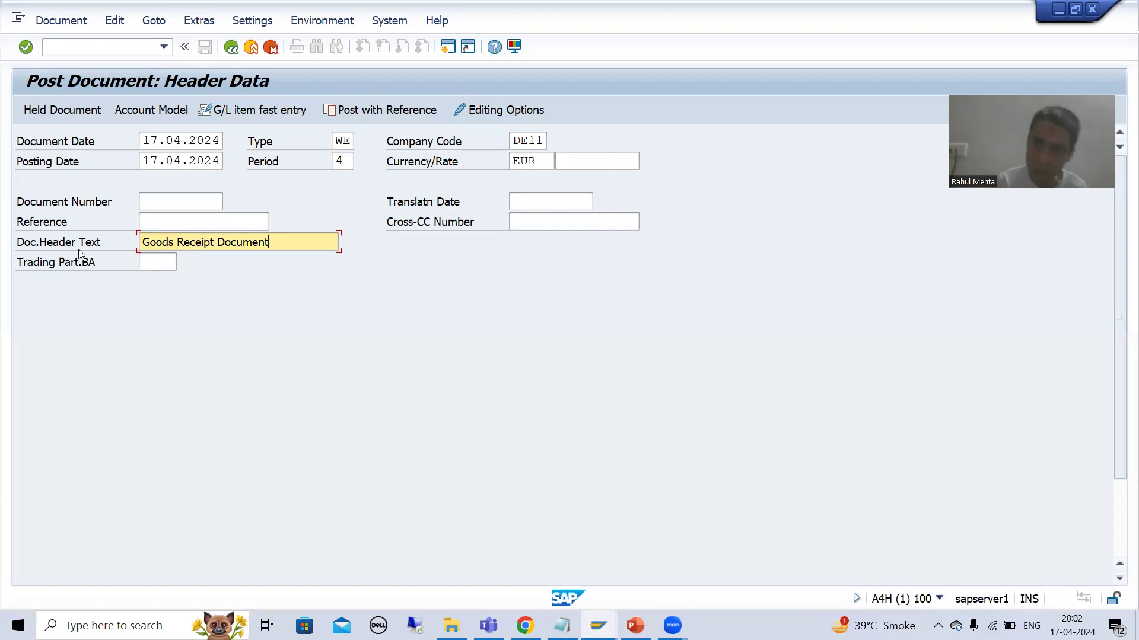
click(258, 243)
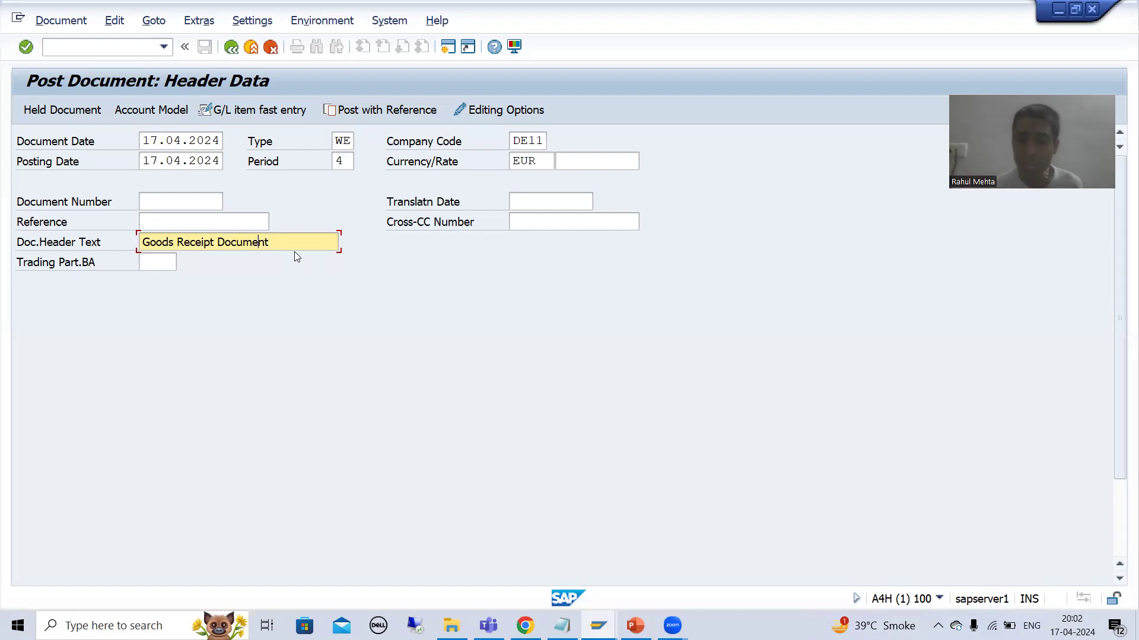
- Check the substitution steps slide in PowerPoint, return to SAP and open transaction GGB1
click(635, 626)
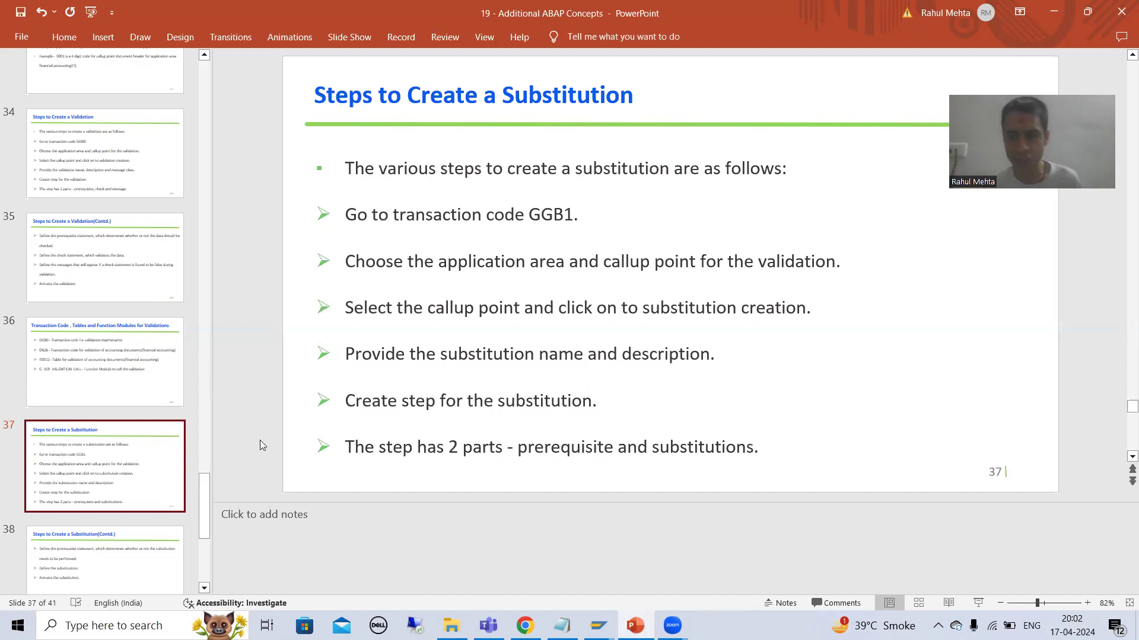
click(634, 590)
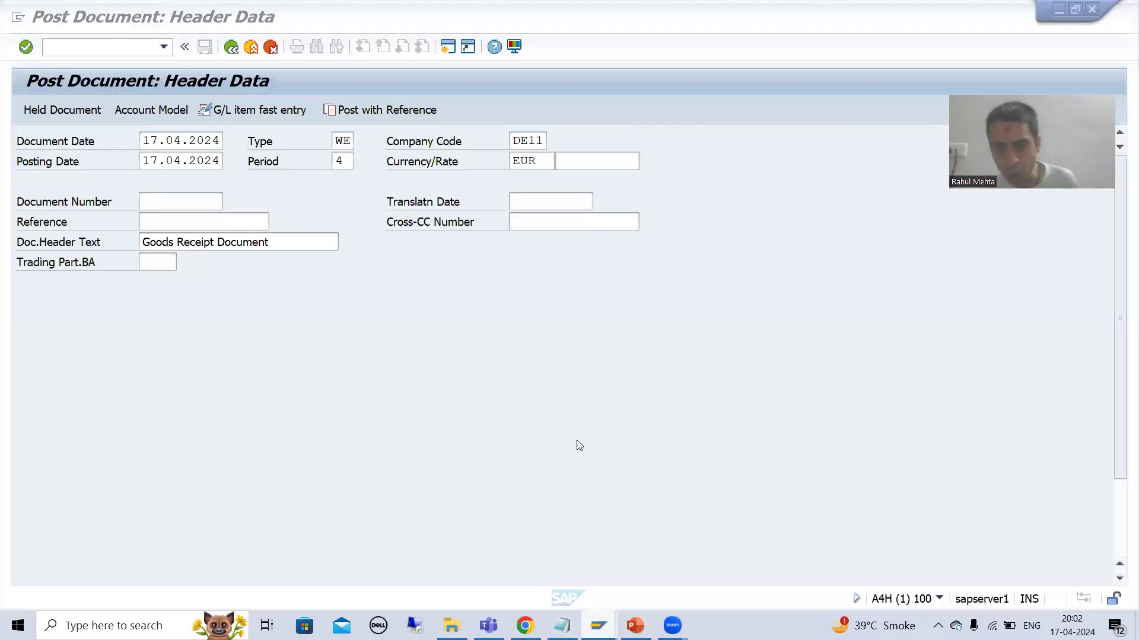
click(57, 50)
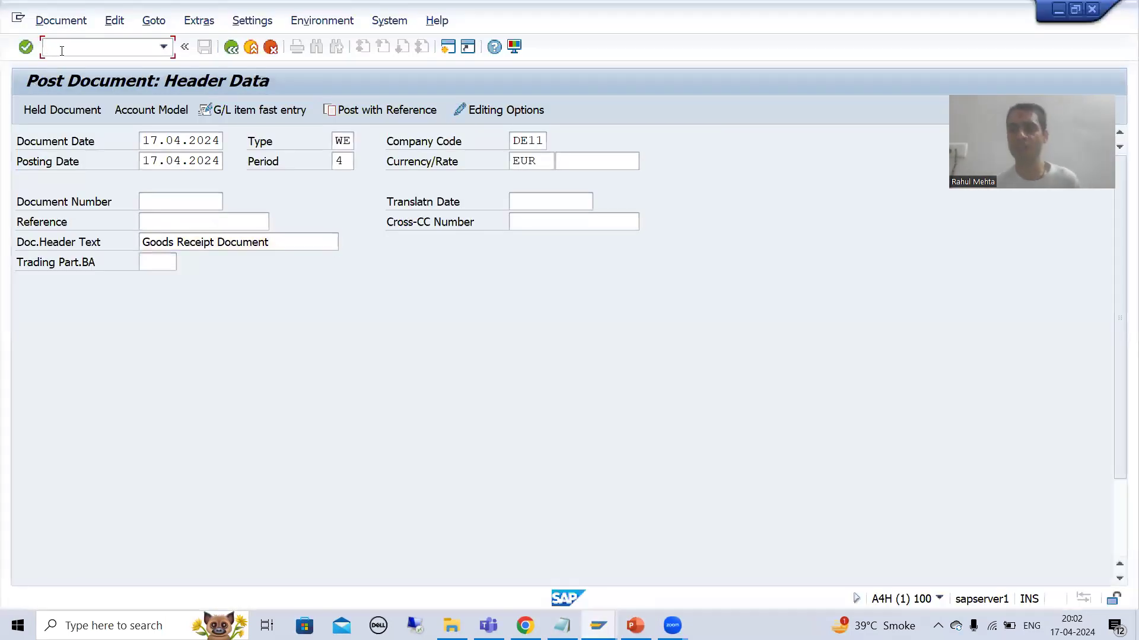
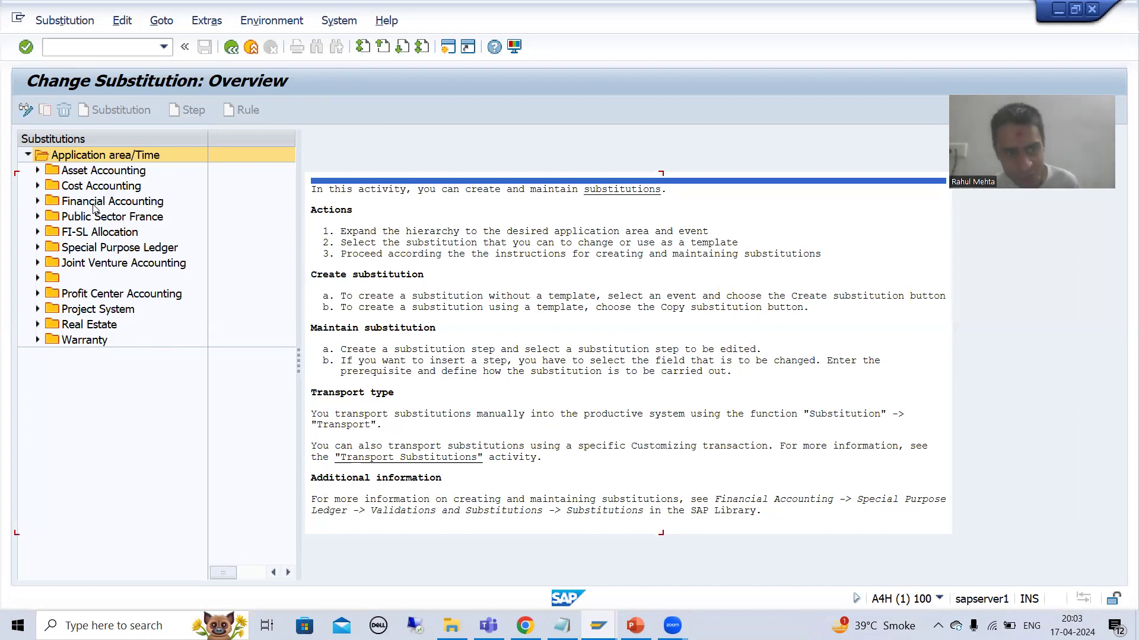
- Select the Financial Accounting application area, consult the substitution steps slide, and expand the area's callup points in SAP
click(95, 204)
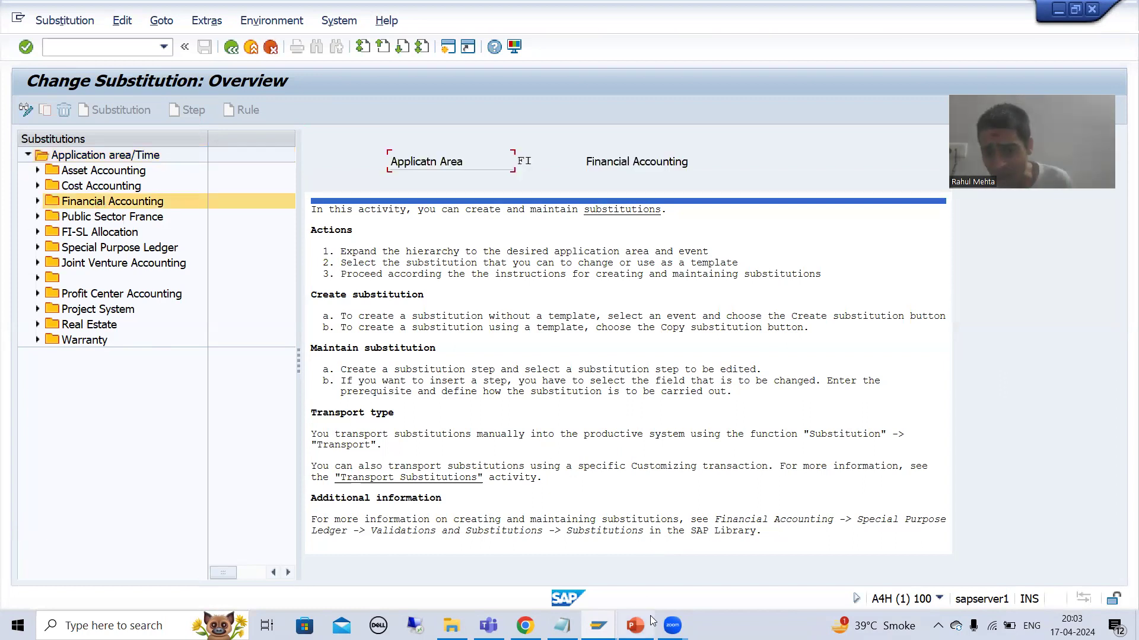
click(635, 626)
click(563, 214)
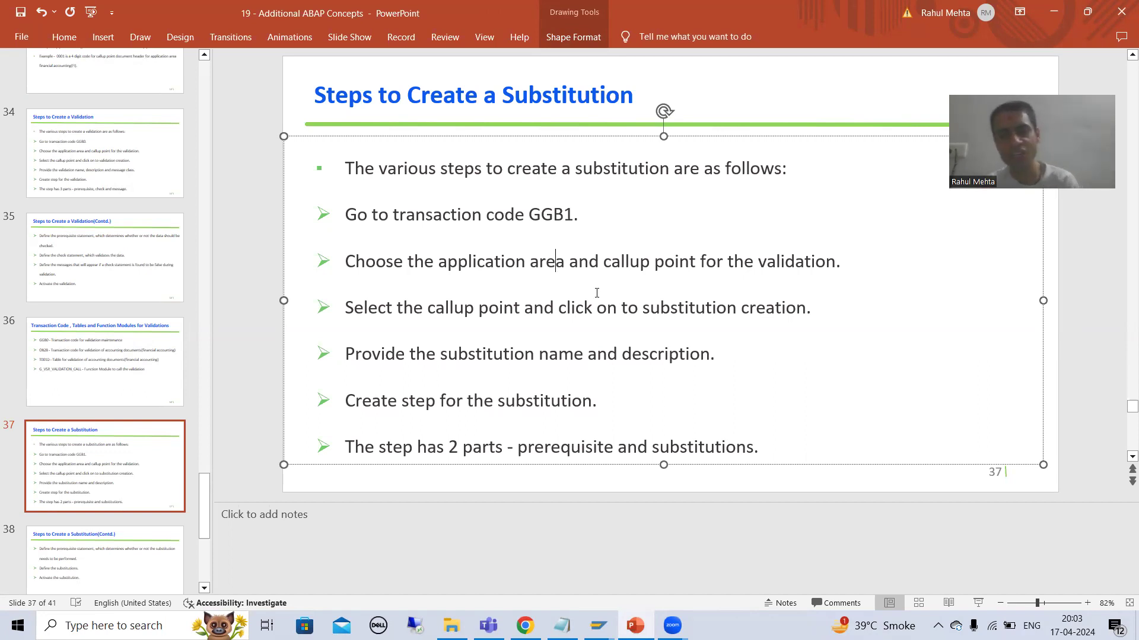
key(alt+Tab)
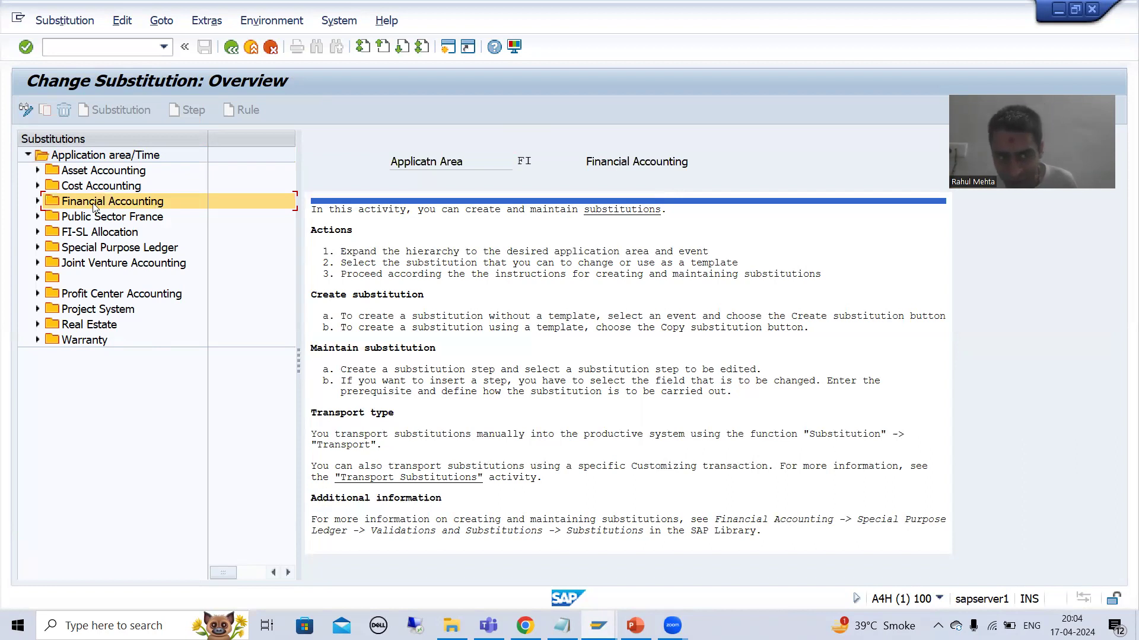
click(36, 202)
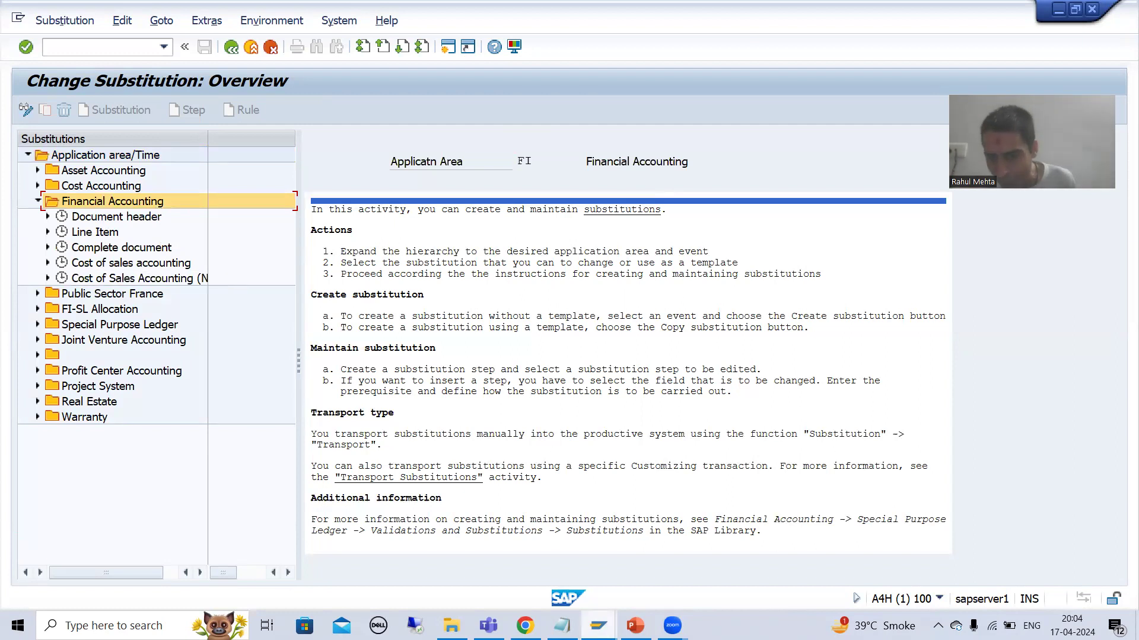
mouse_move(598, 626)
click(632, 584)
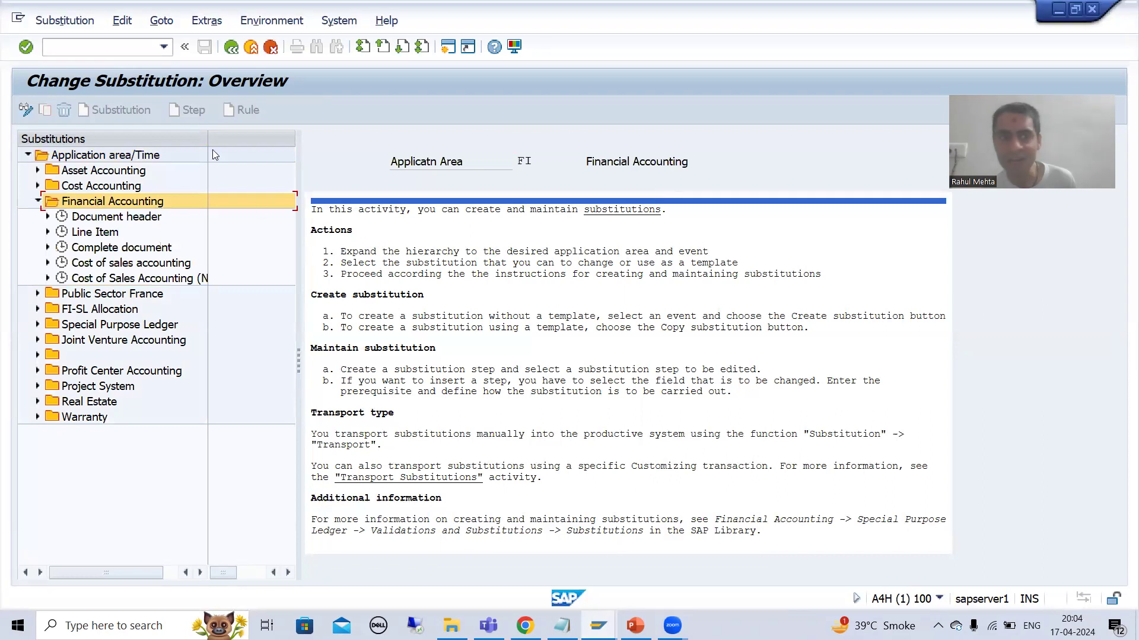
- Open FB01 in a new session and examine the technical table and field names behind the document header text
click(120, 51)
text(/ofb01)
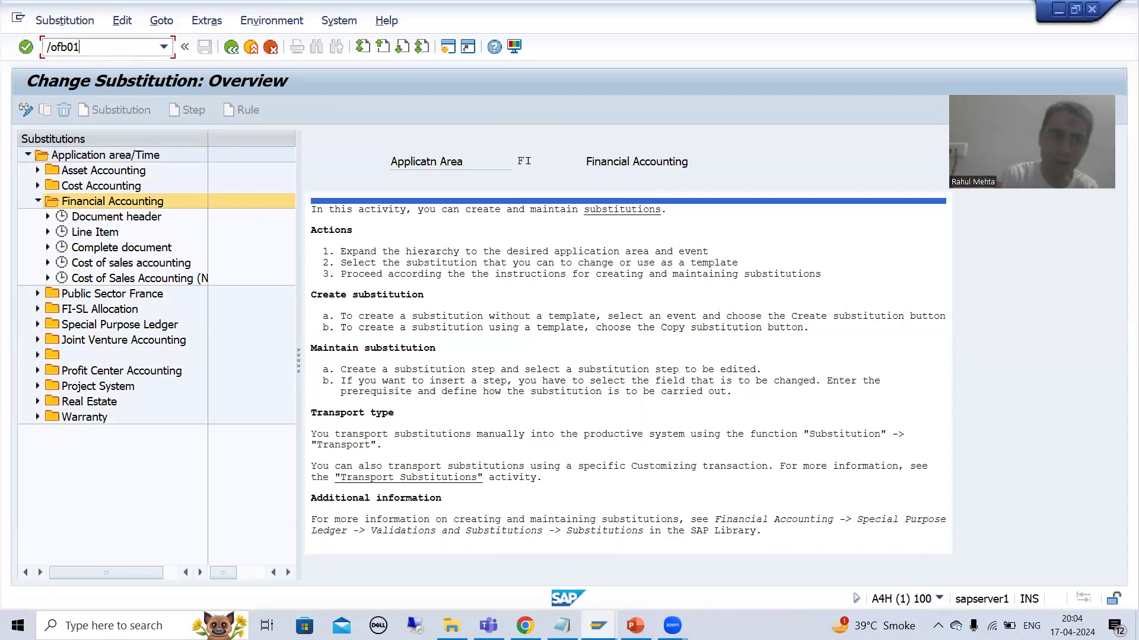
key(Return)
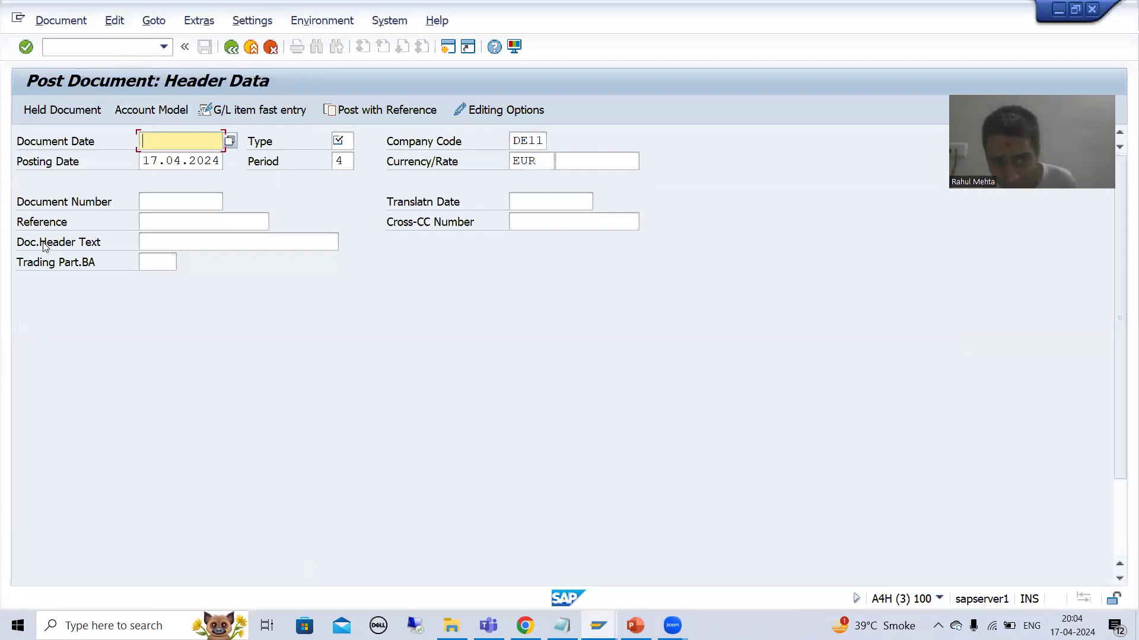
click(166, 245)
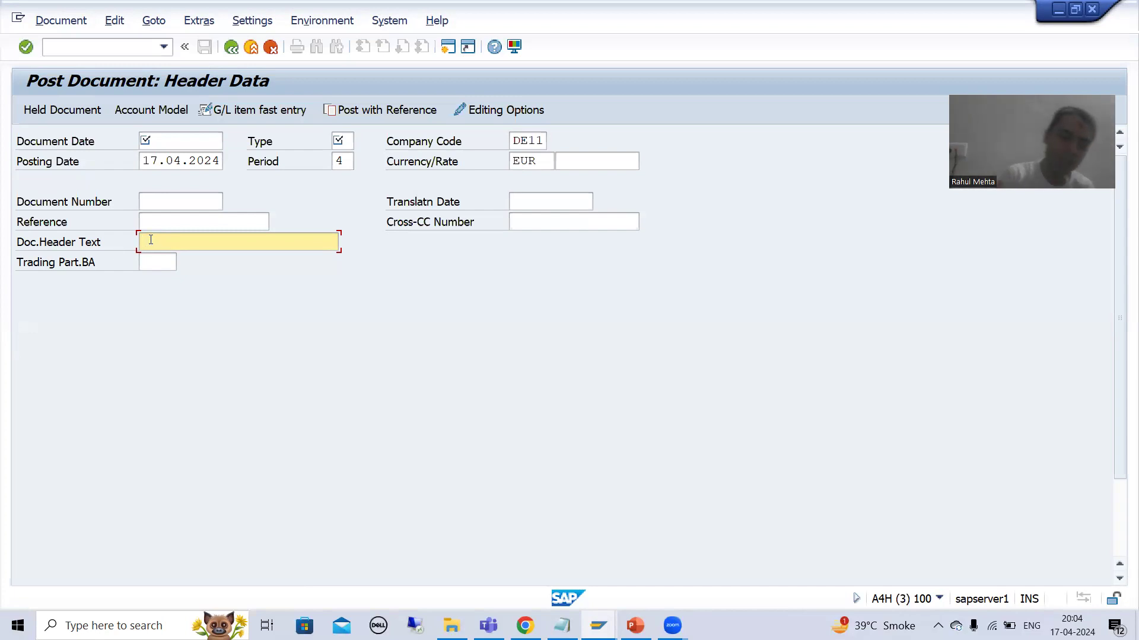
key(Return)
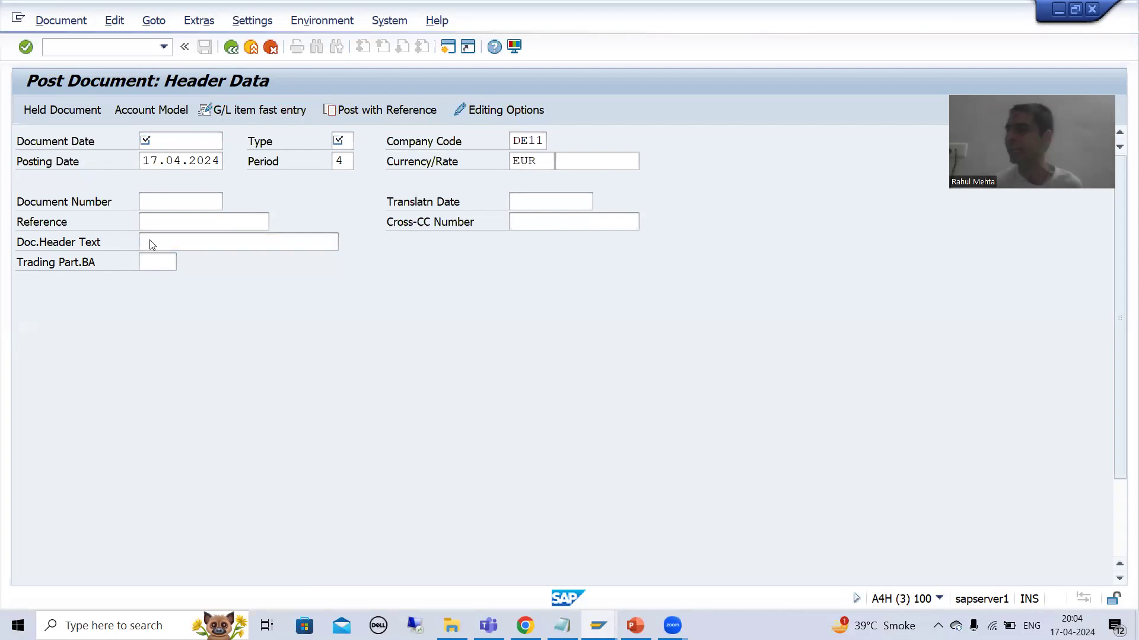
key(F1)
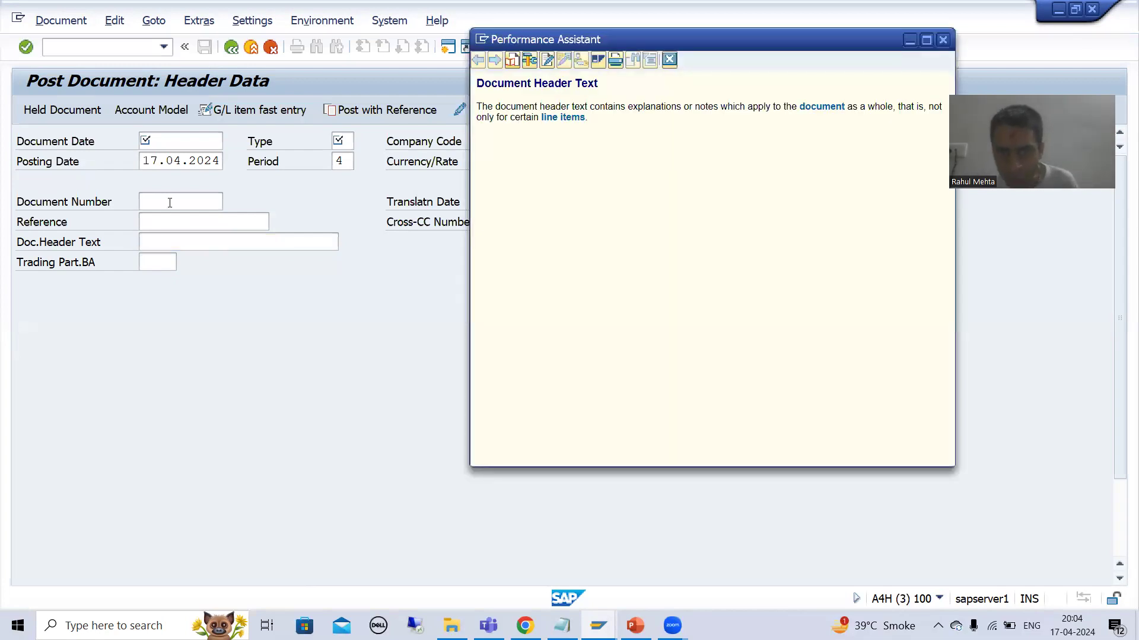
click(529, 60)
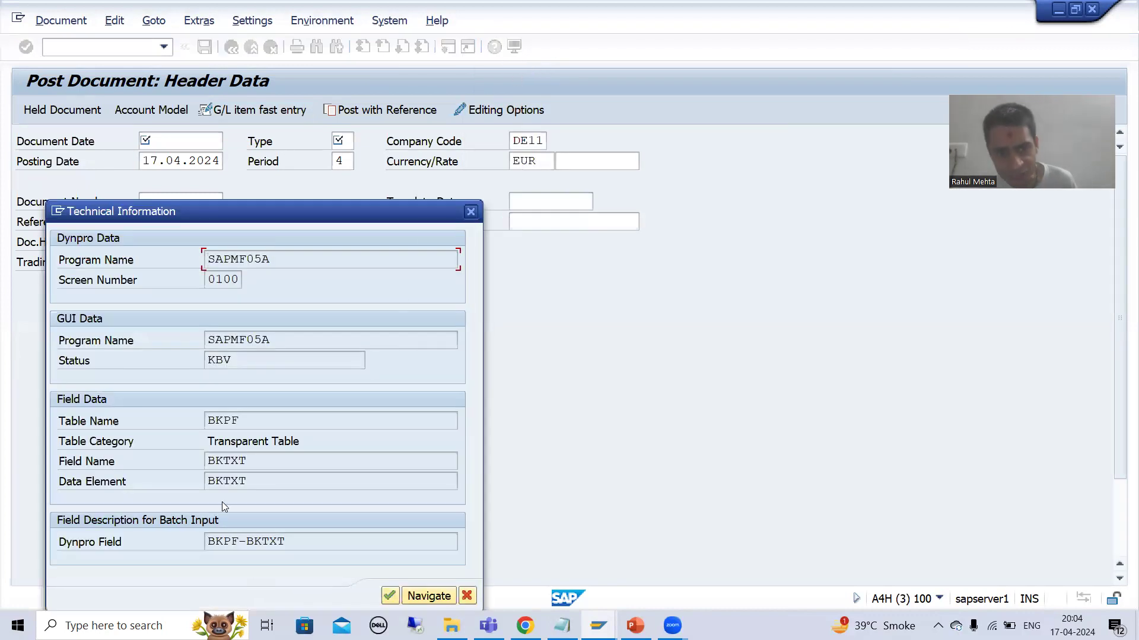
click(233, 421)
click(239, 462)
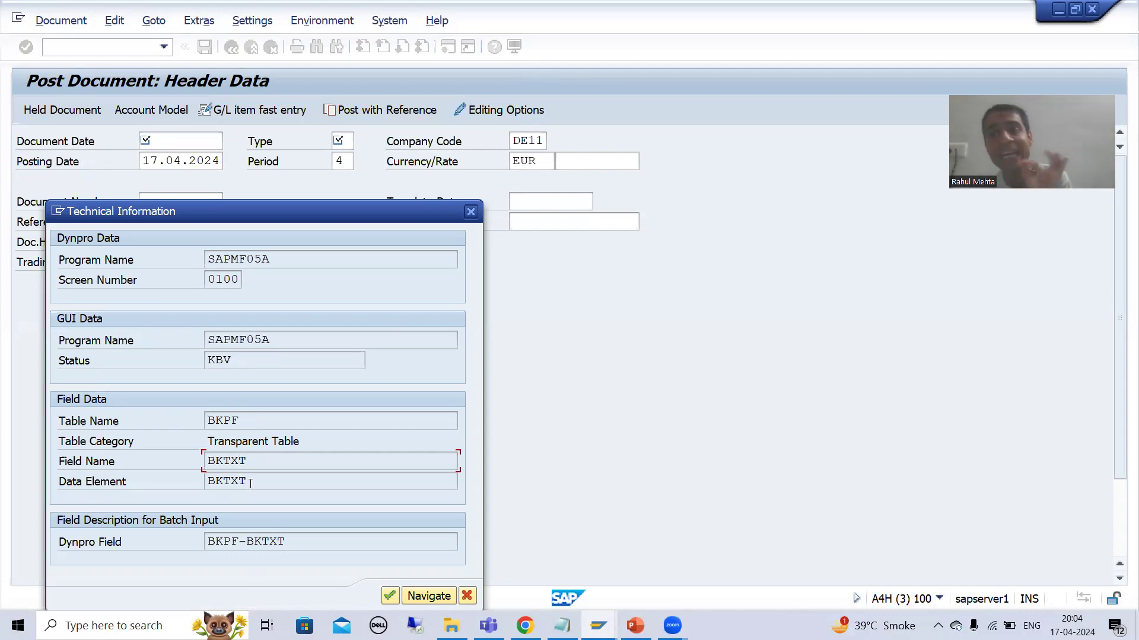
- Open the ABAP Dictionary (SE11) in a new session and display table BKPF
click(57, 211)
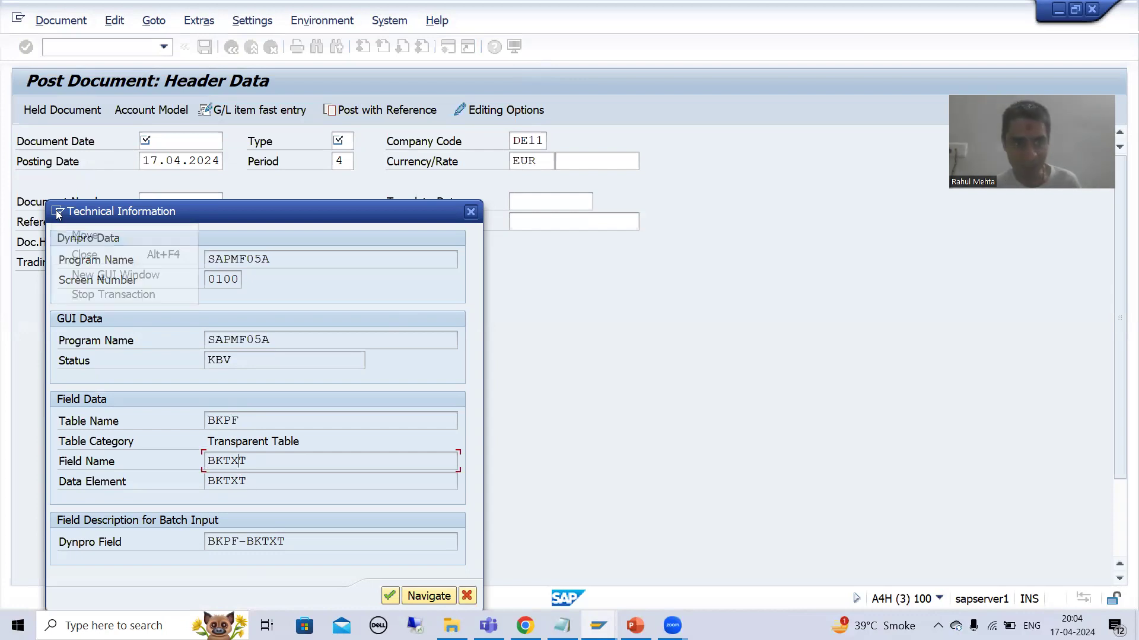
click(79, 273)
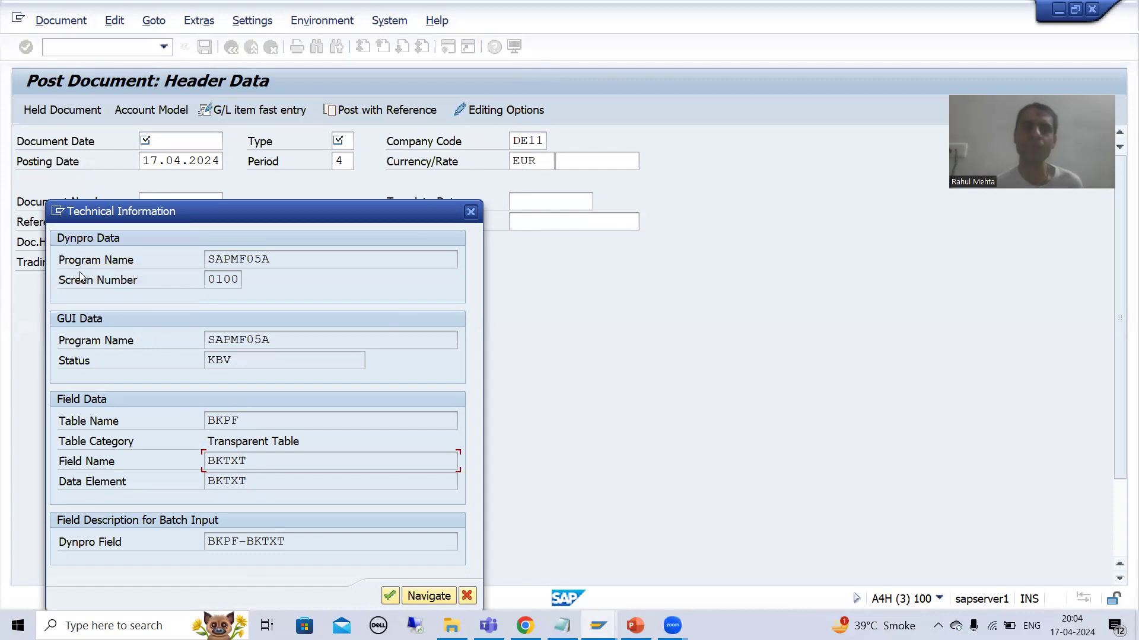
text(se11)
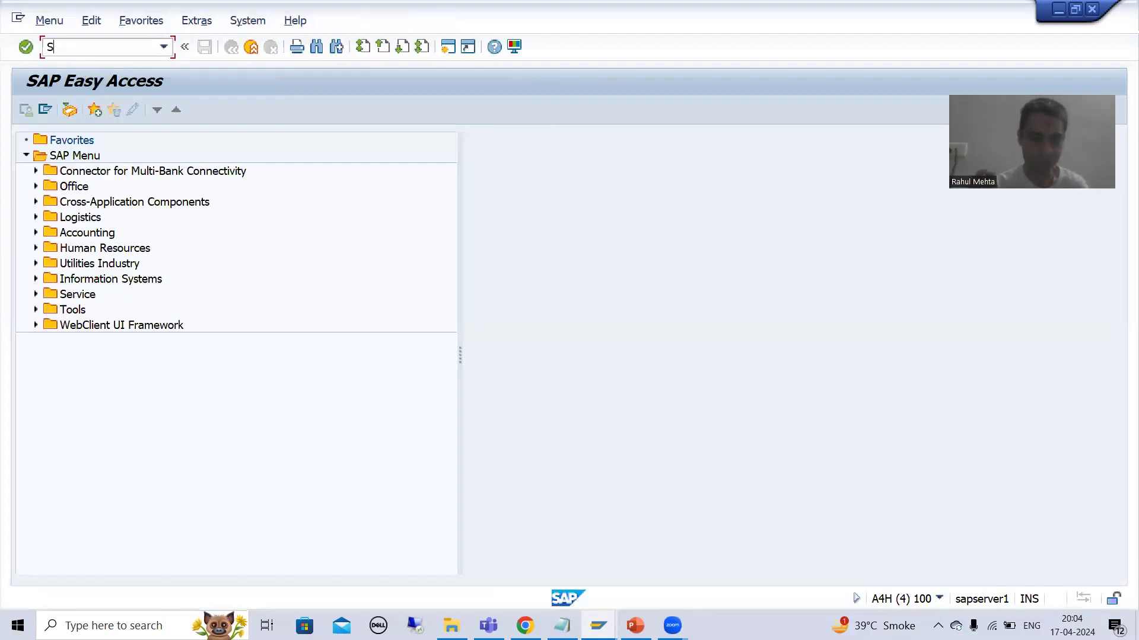
key(Return)
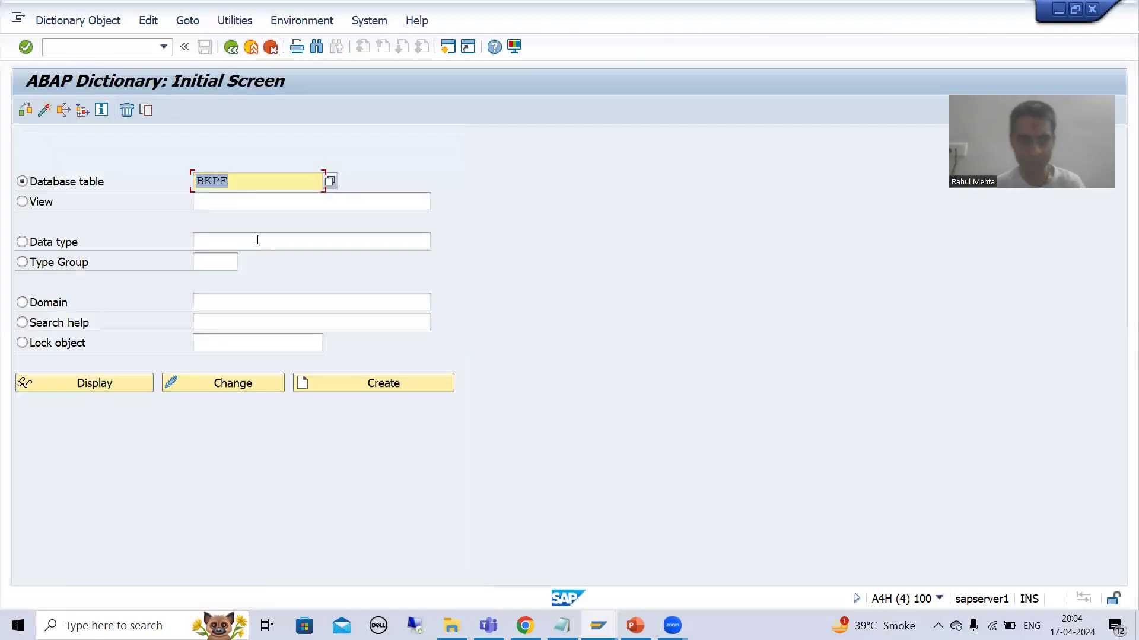
click(132, 387)
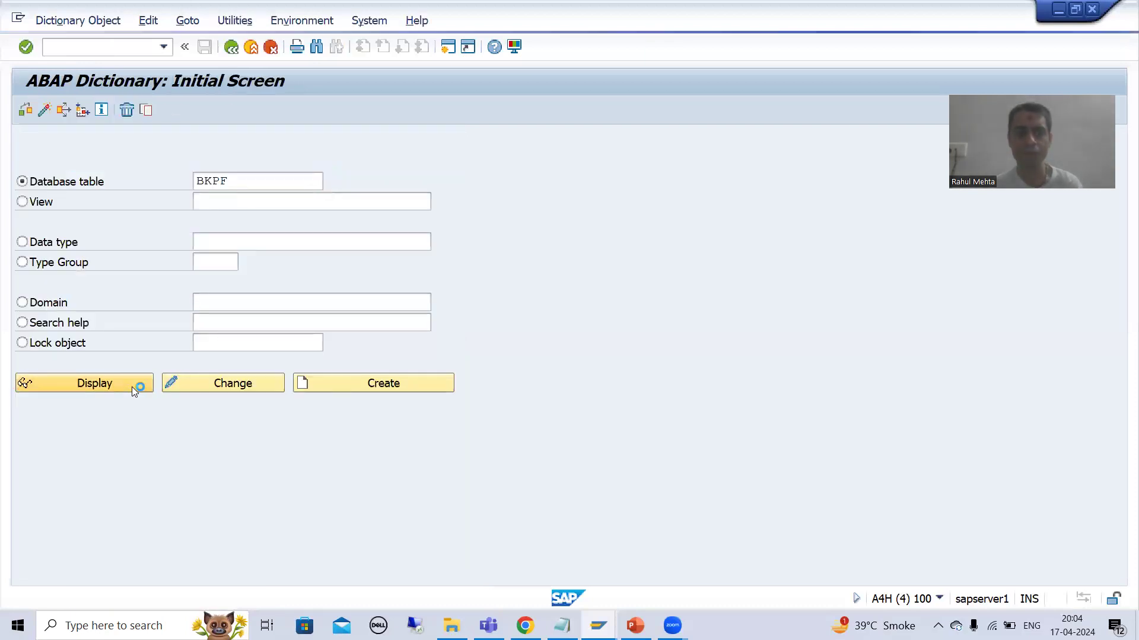
- Find field BKTXT in table BKPF and check its short description
key(ctrl+f)
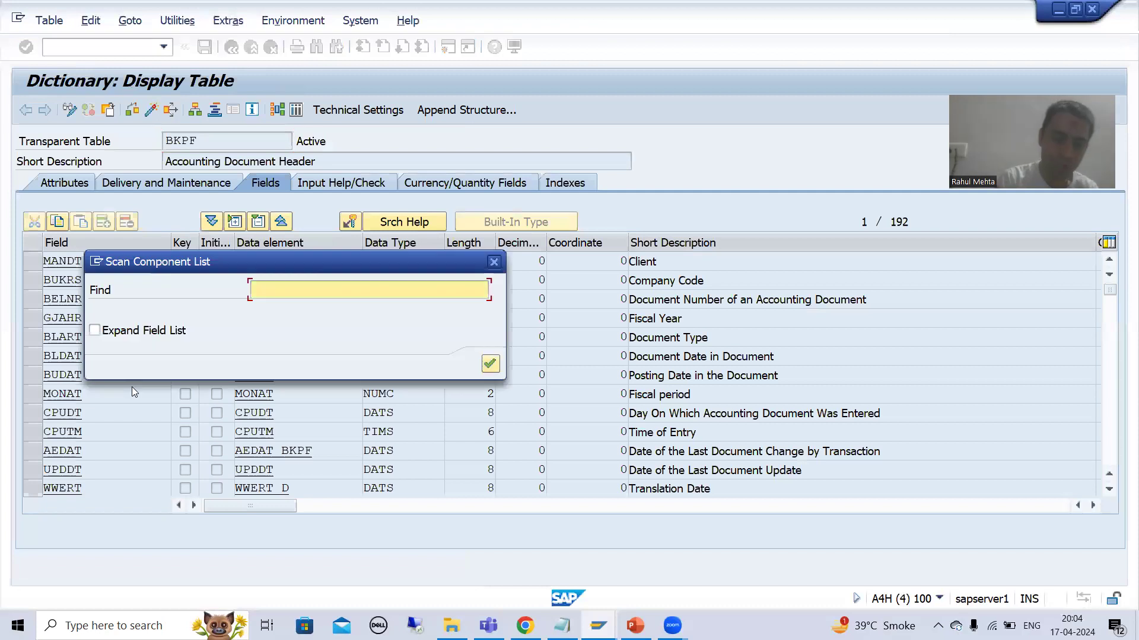
text(bktxt)
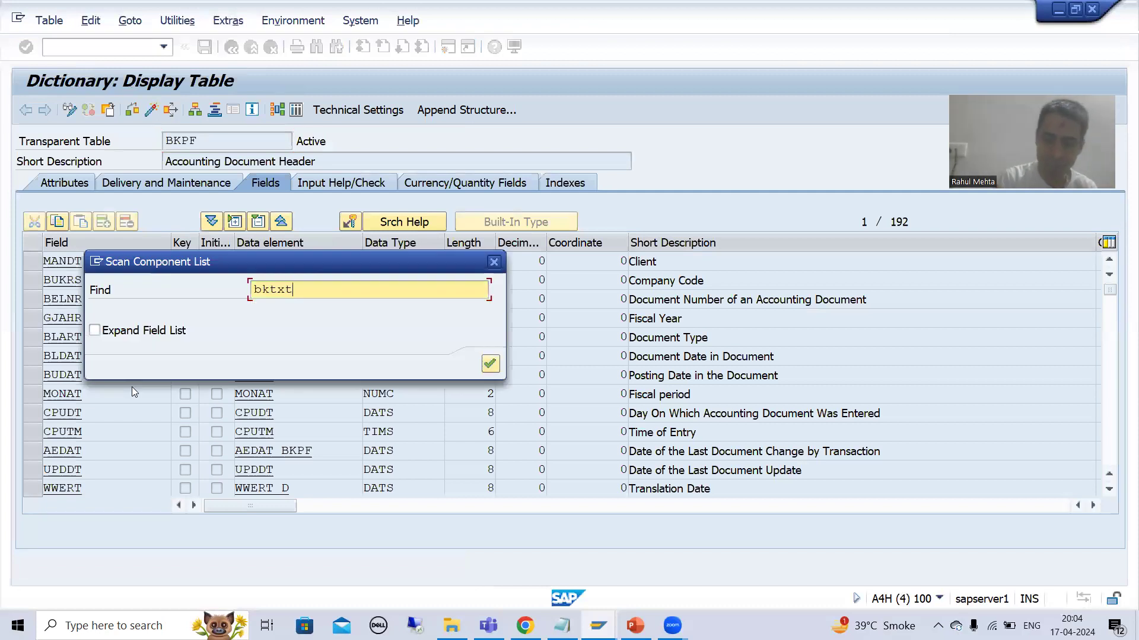
key(Return)
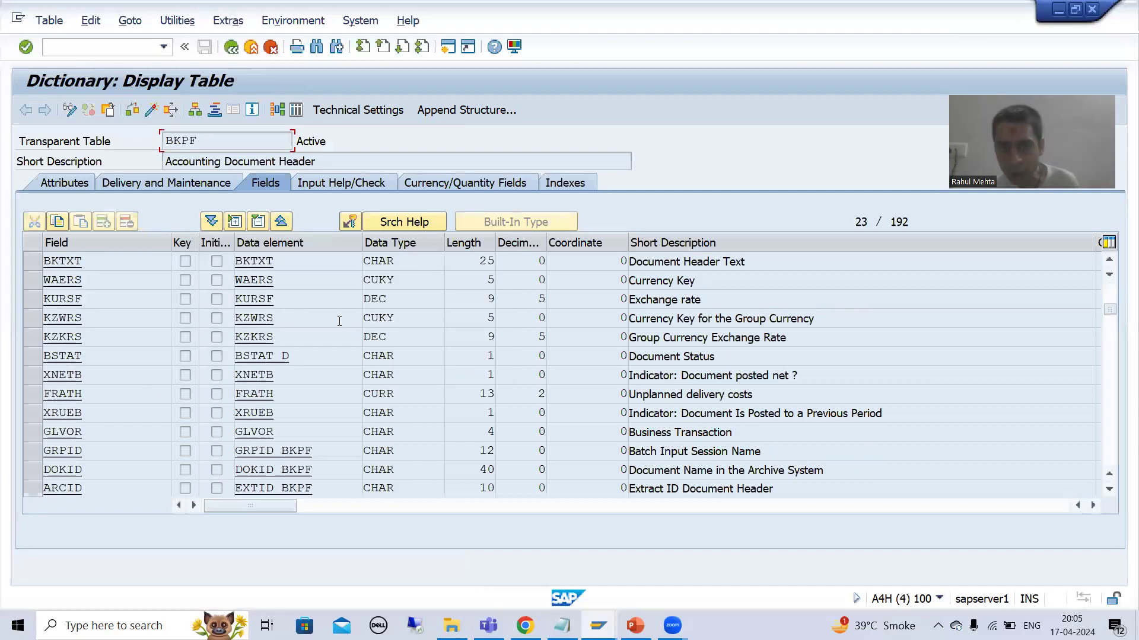
click(26, 263)
click(721, 263)
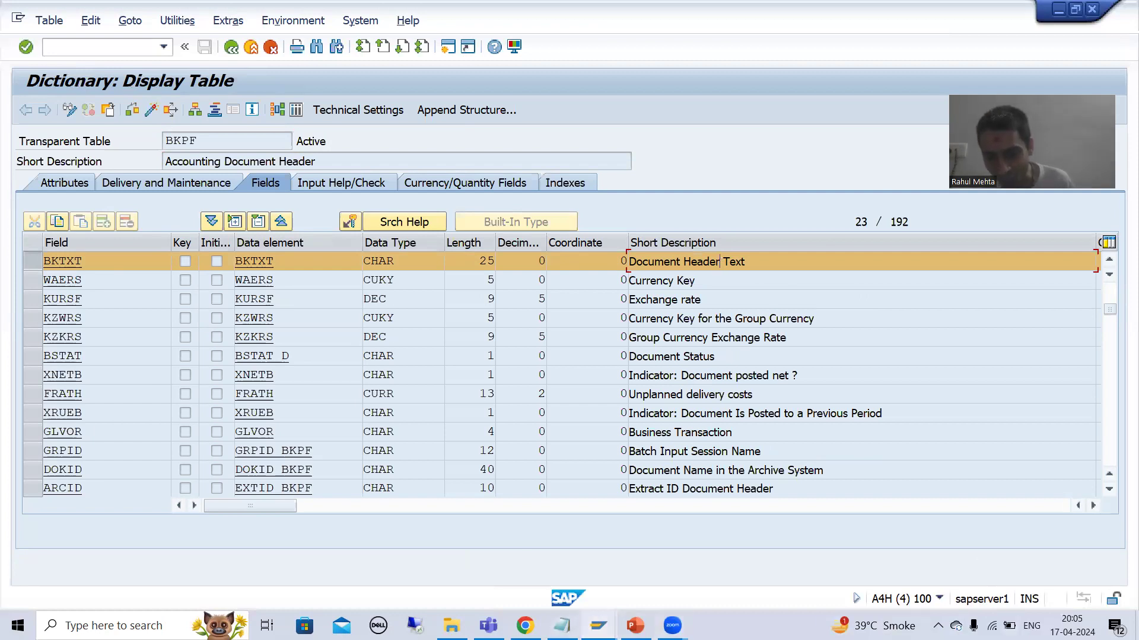
- Return to the Change Substitution session, select the Document header callup point under Financial Accounting, and check its area and callup point codes
mouse_move(598, 625)
click(532, 571)
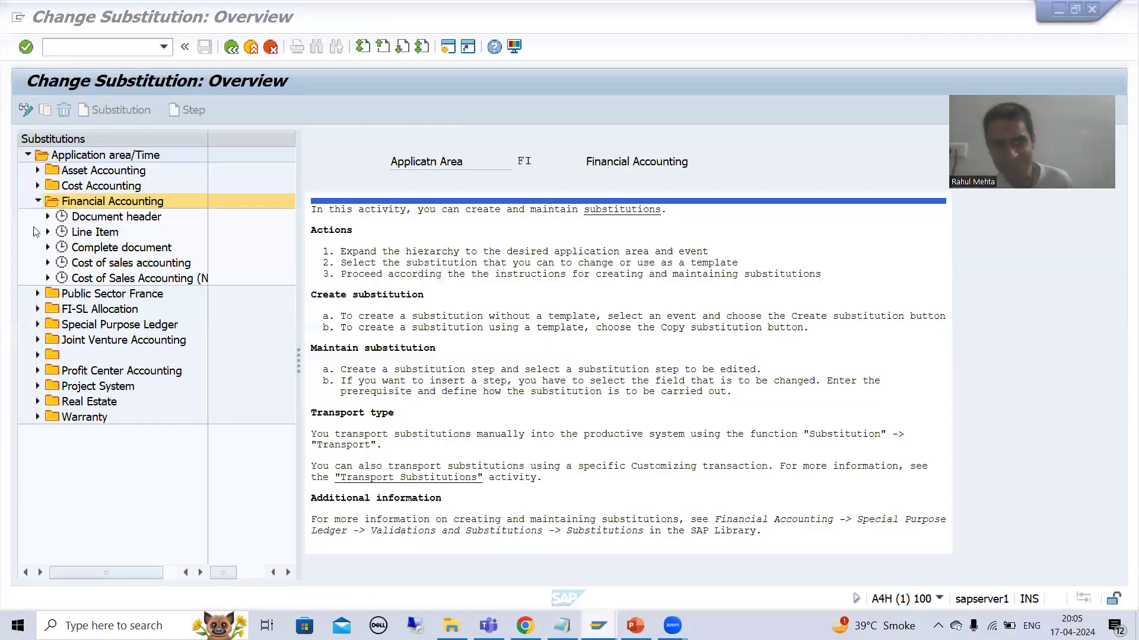
click(96, 222)
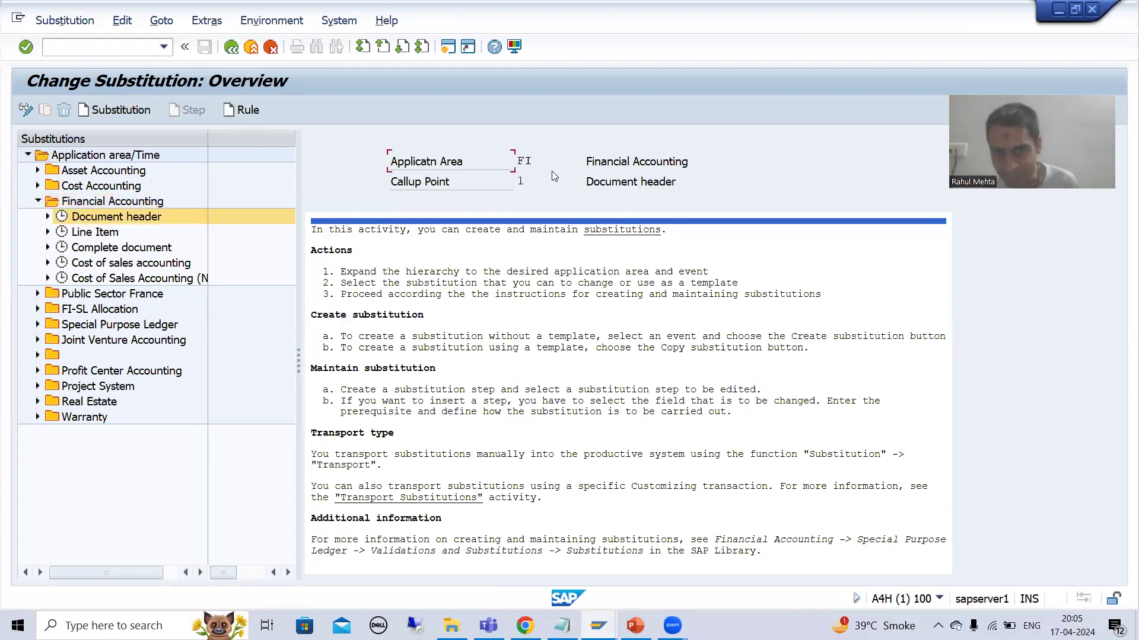
double_click(530, 160)
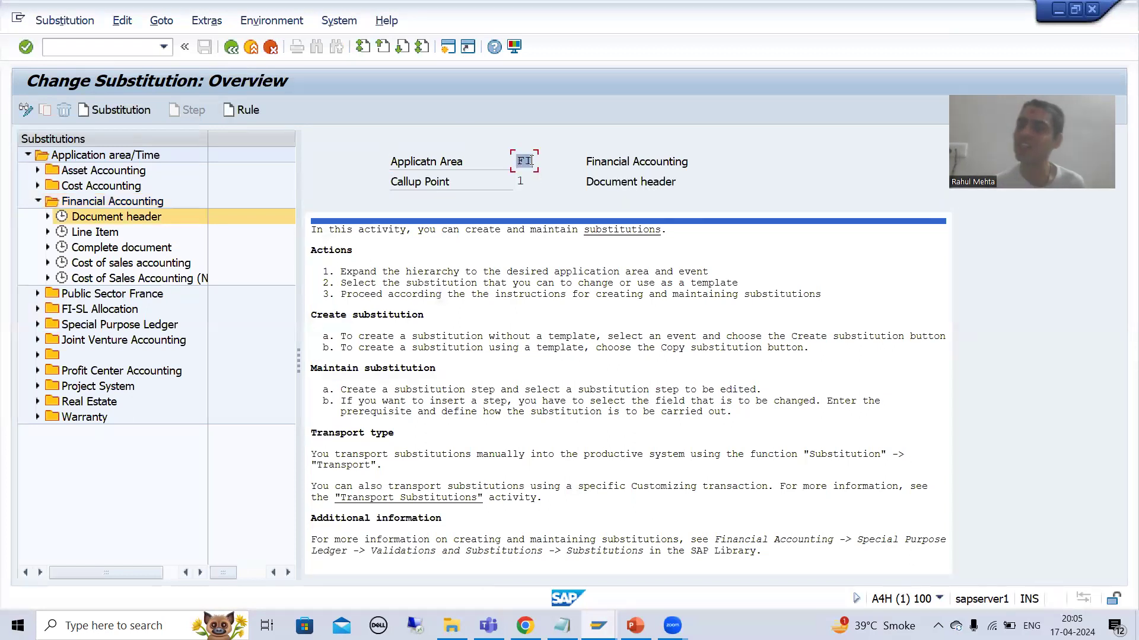
click(523, 180)
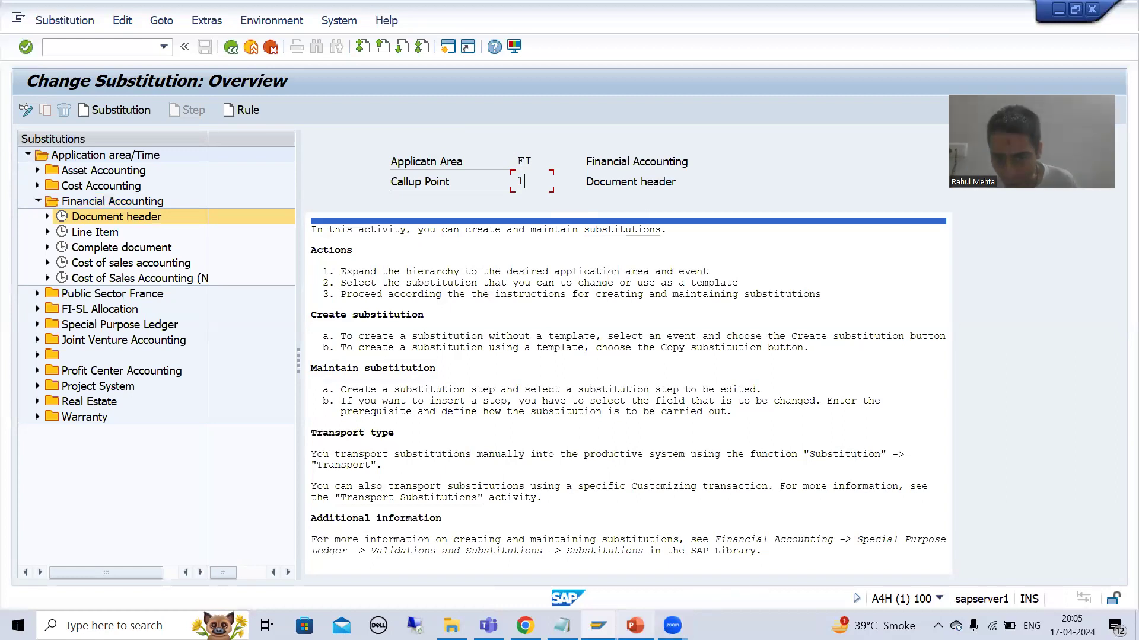
- Consult the PowerPoint slide on creating a substitution, comparing its callup point instruction with the selection in SAP
click(635, 625)
click(530, 215)
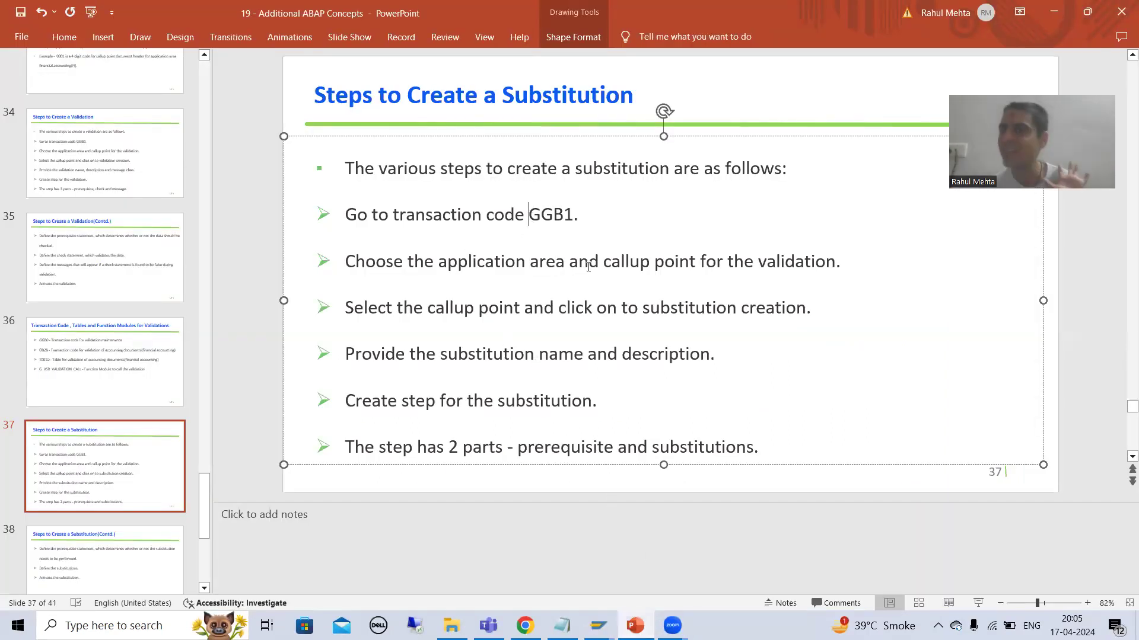
click(504, 308)
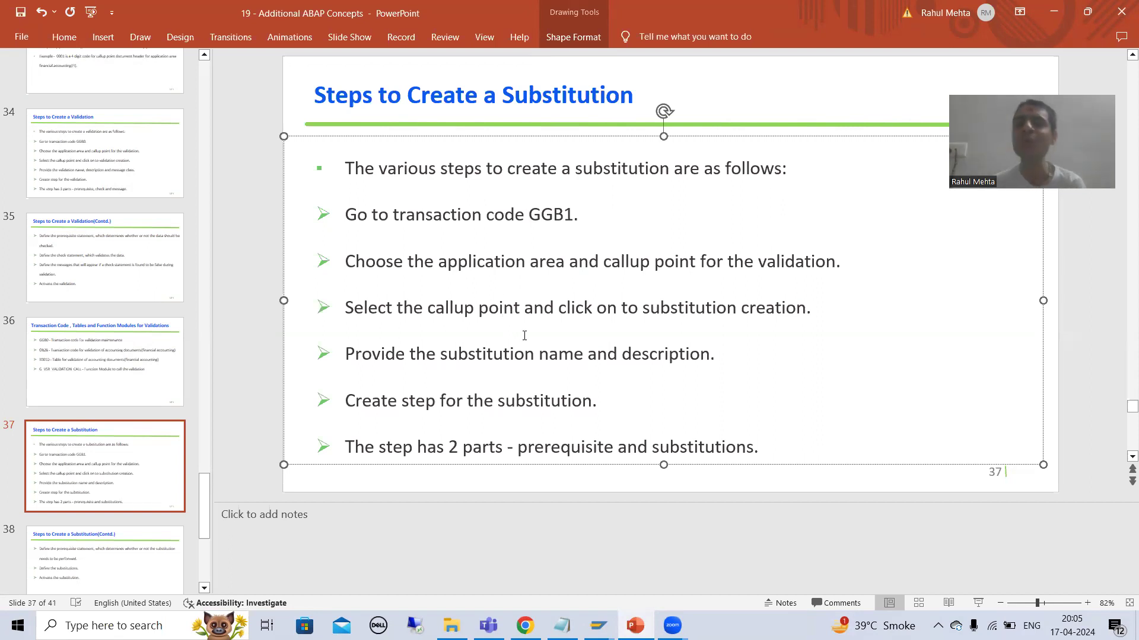
key(alt+Tab)
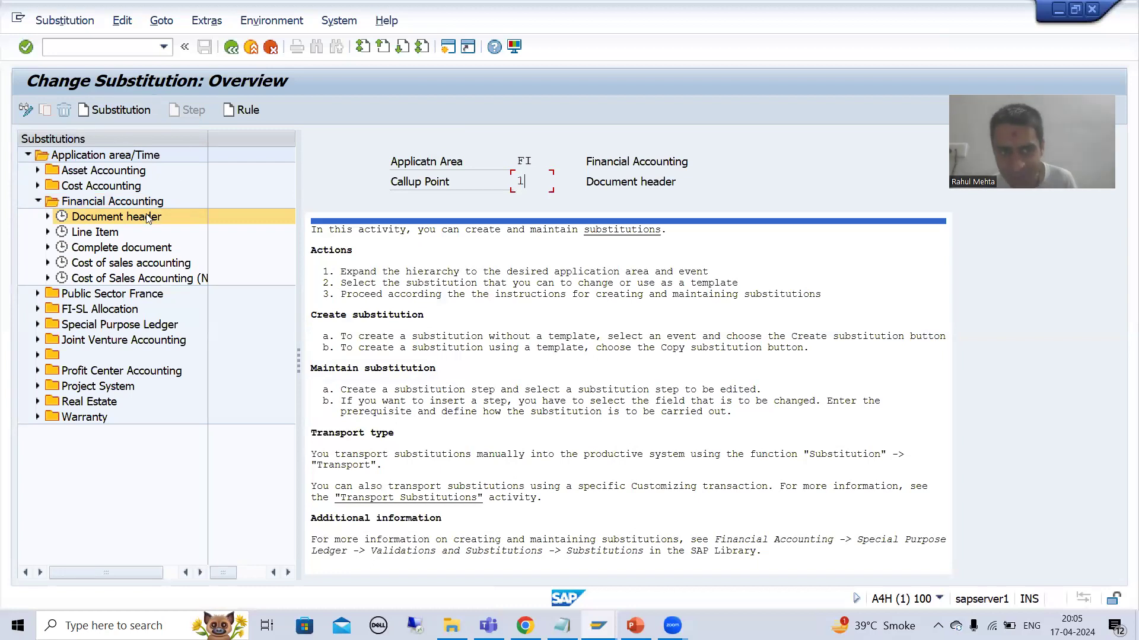
key(alt+Tab)
click(701, 317)
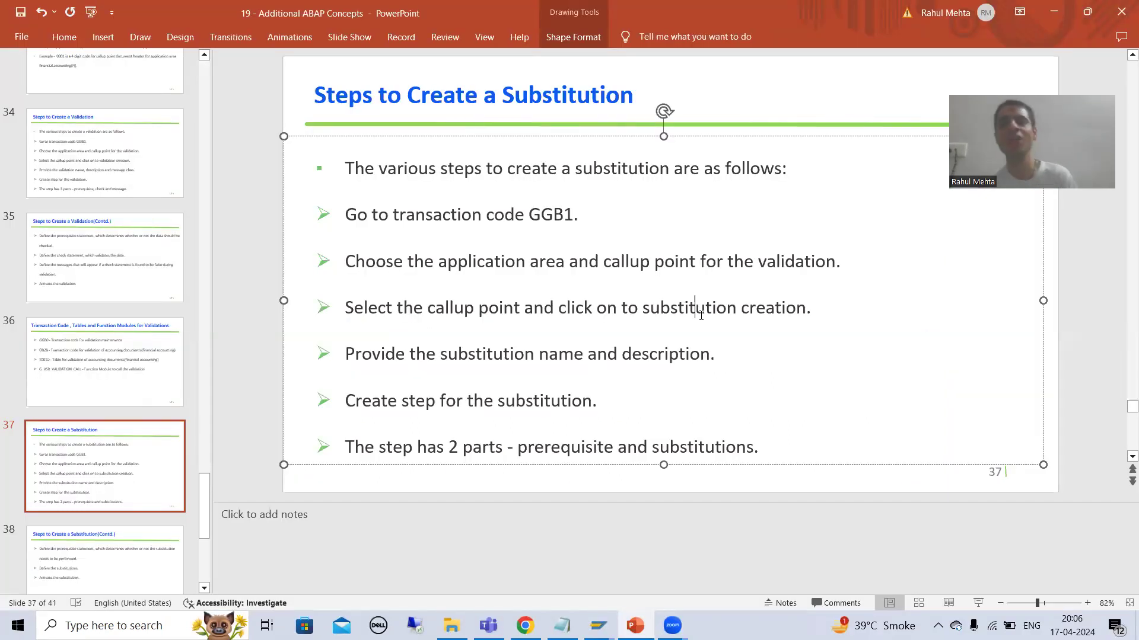
- Return to SAP and create a new substitution under the Document header callup point
key(alt+Tab)
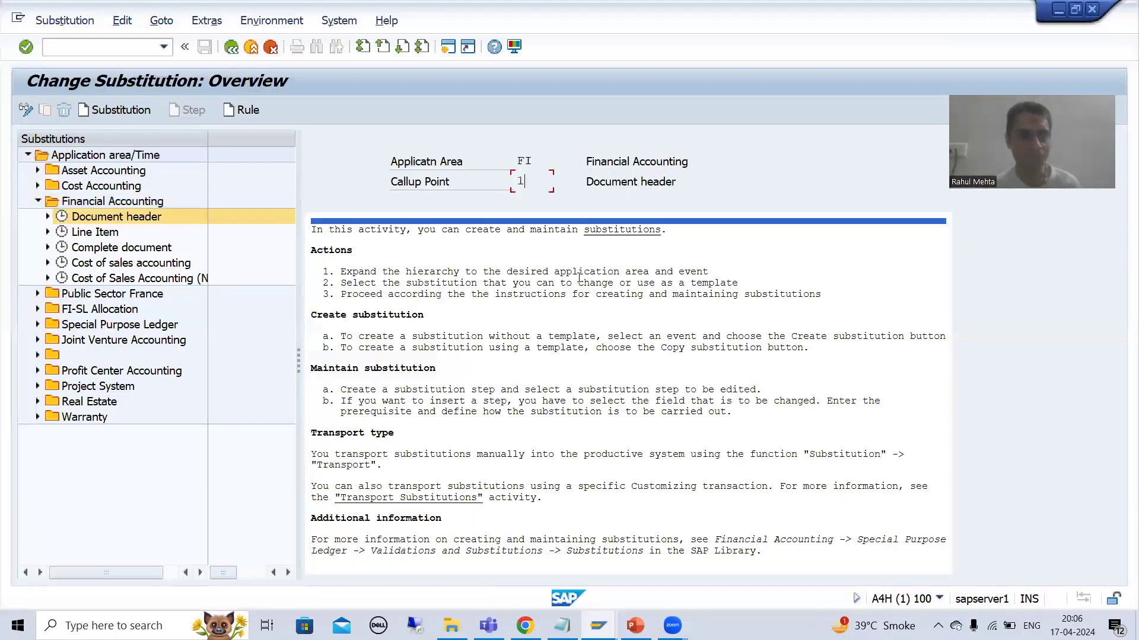
click(127, 111)
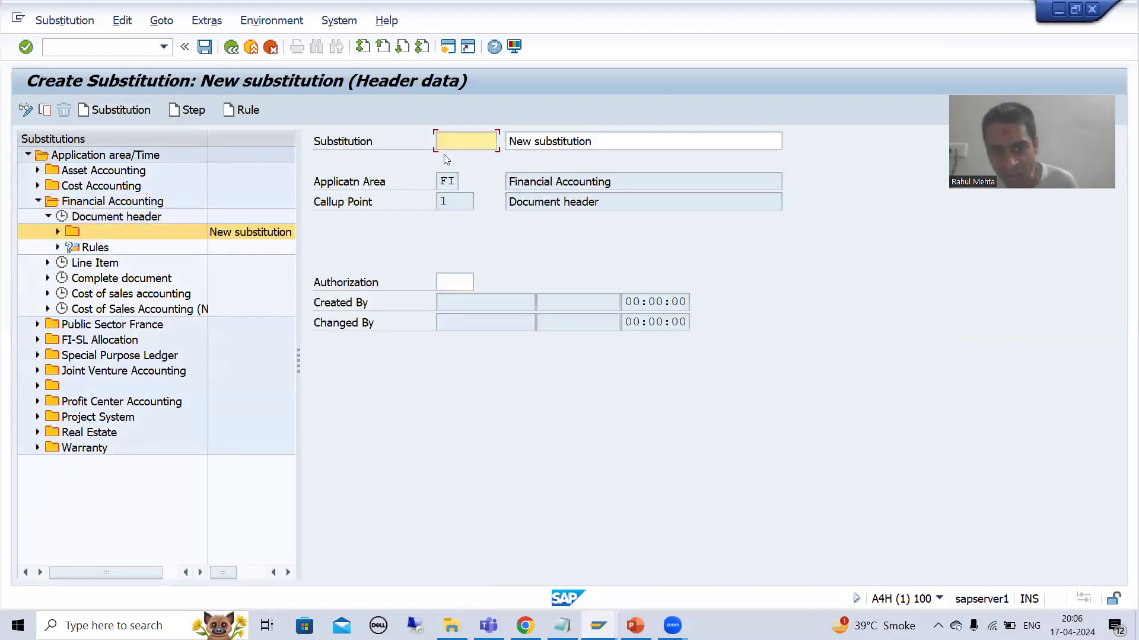
click(587, 141)
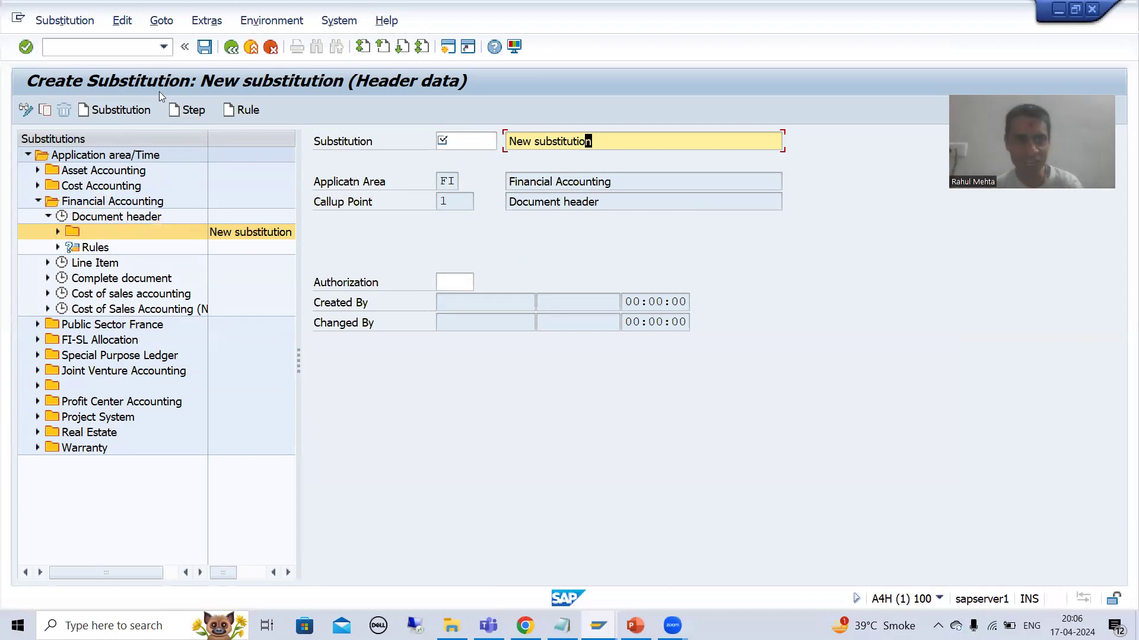
- Open GGB0 in a new session and examine the message ID of the Financial Accounting document header validation DTYPE
click(101, 50)
text(/oggb)
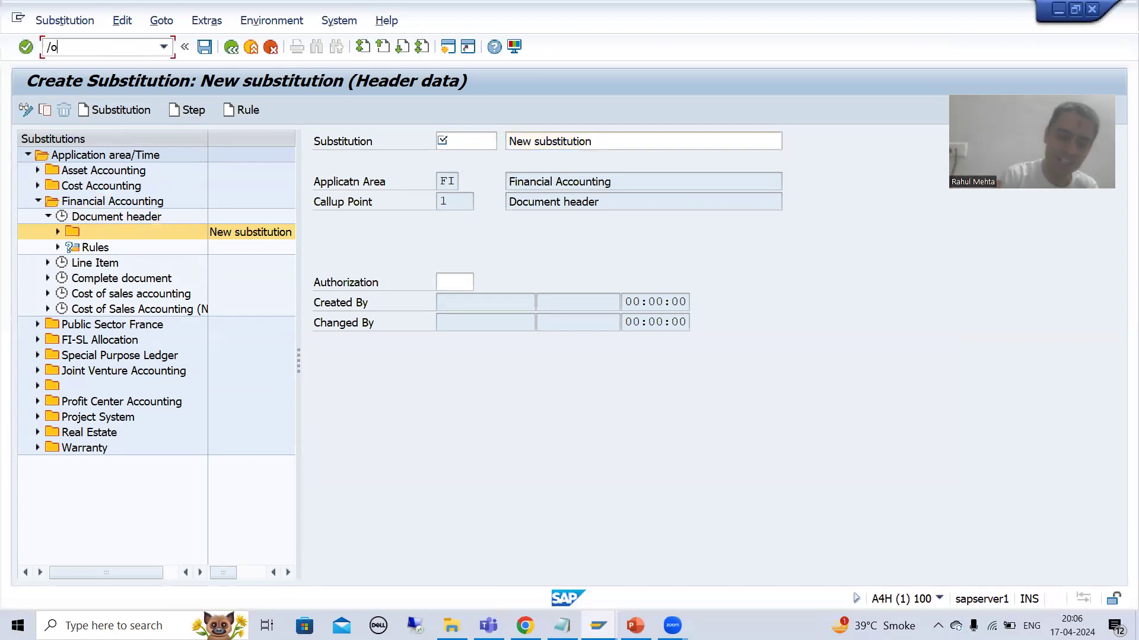
key(Return)
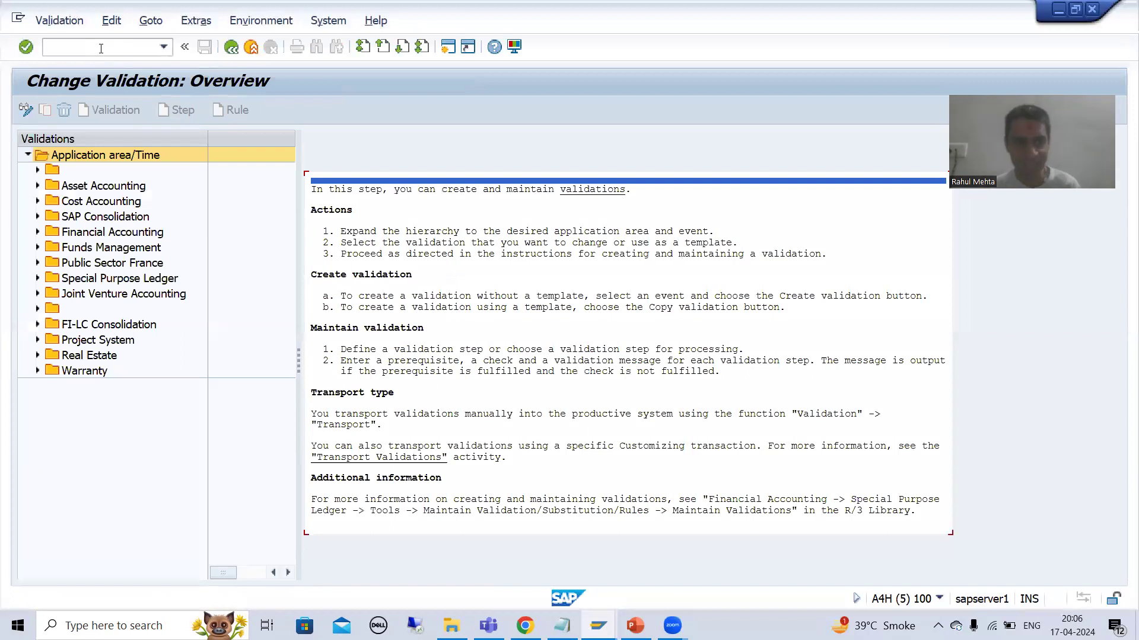
click(37, 232)
click(48, 248)
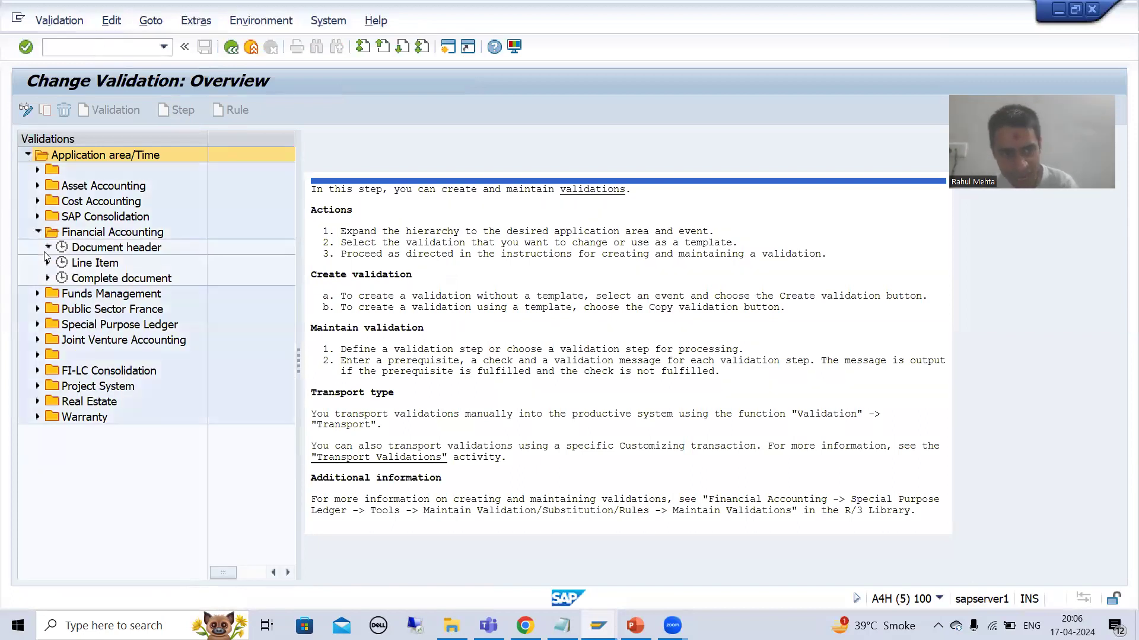
double_click(95, 267)
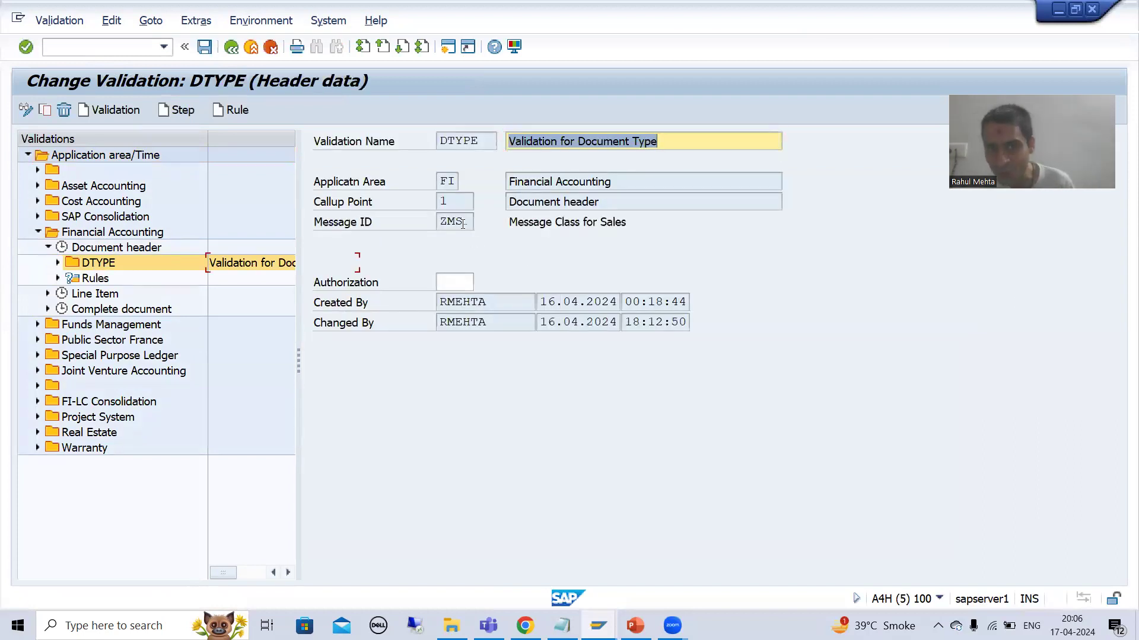
click(462, 224)
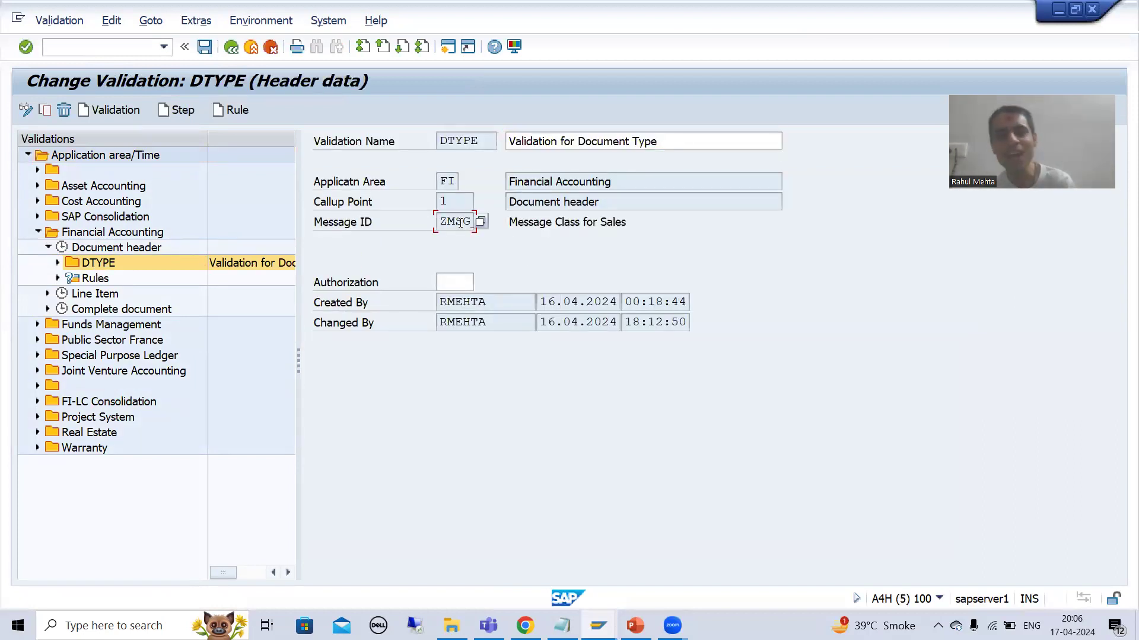
- Compare the new substitution's header fields with validation DTYPE, expanding DTYPE and its Step 001 to examine the parts underneath
key(alt+Tab)
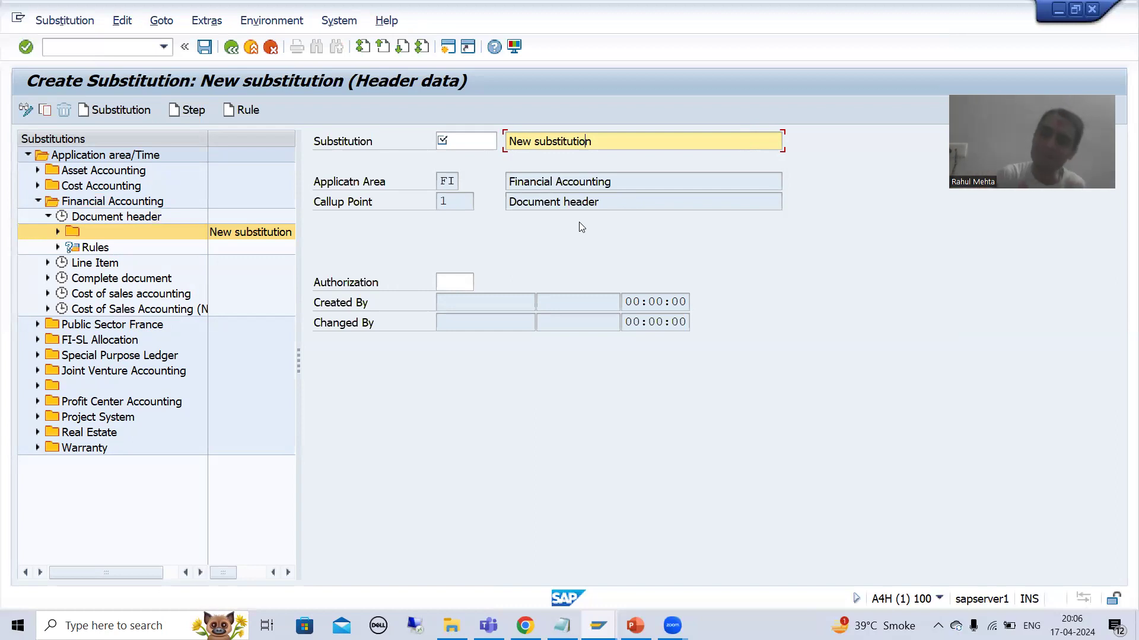
click(464, 138)
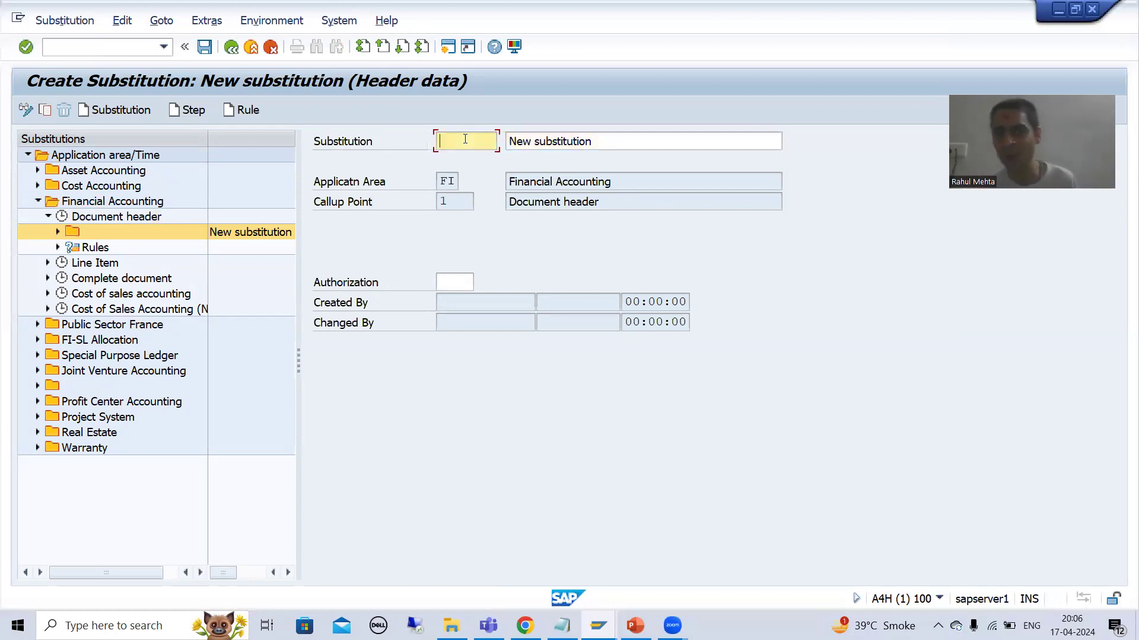
click(597, 142)
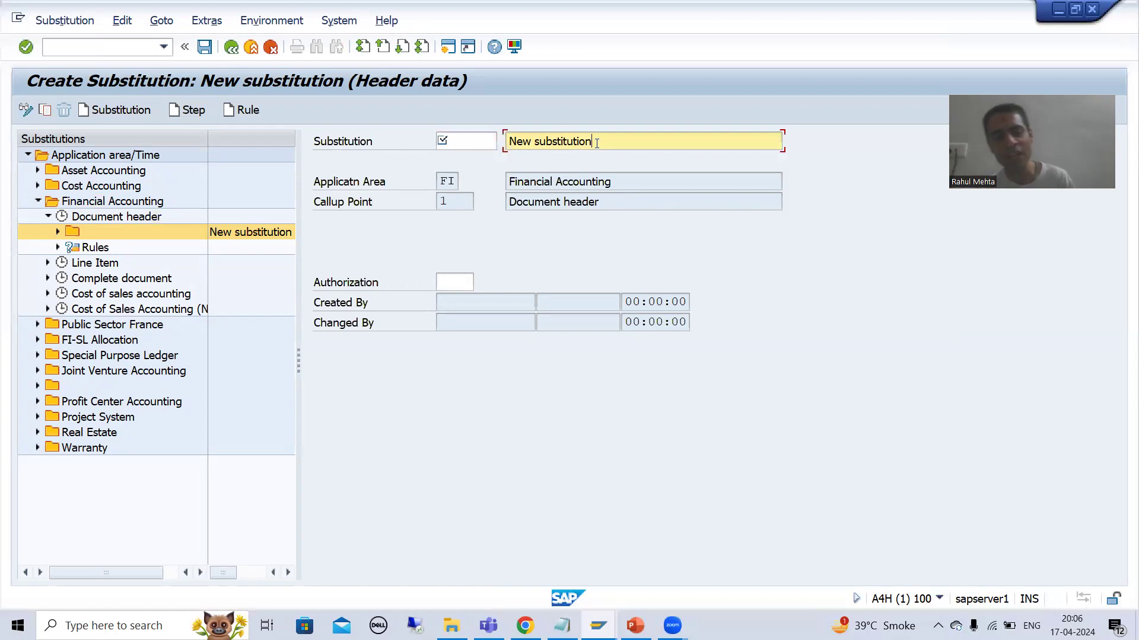
key(alt+Tab)
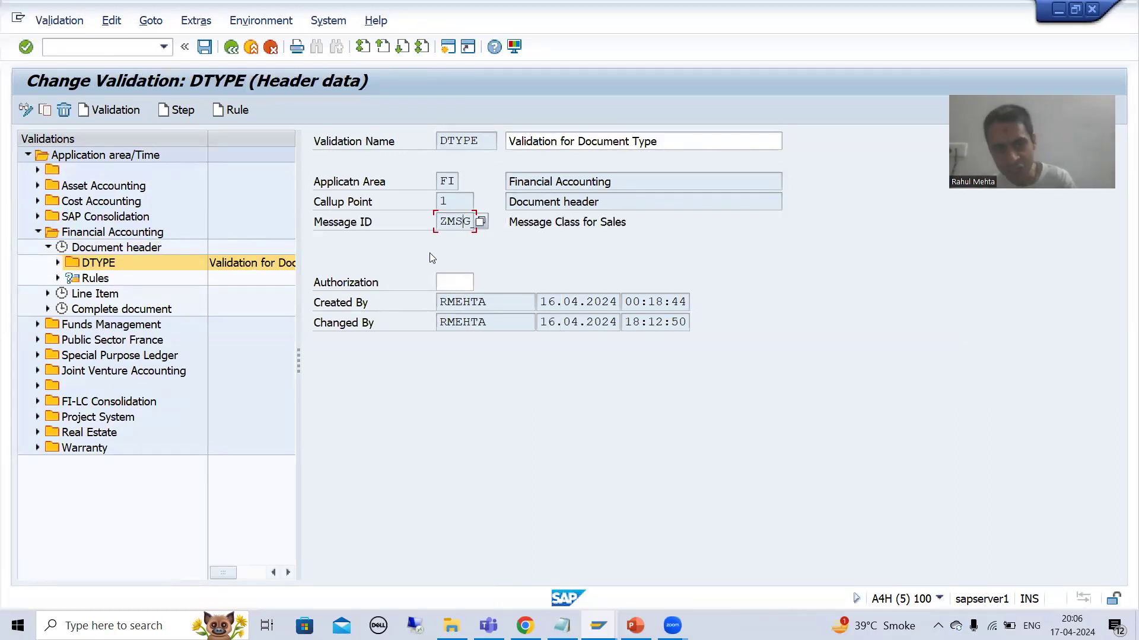
click(58, 263)
click(67, 278)
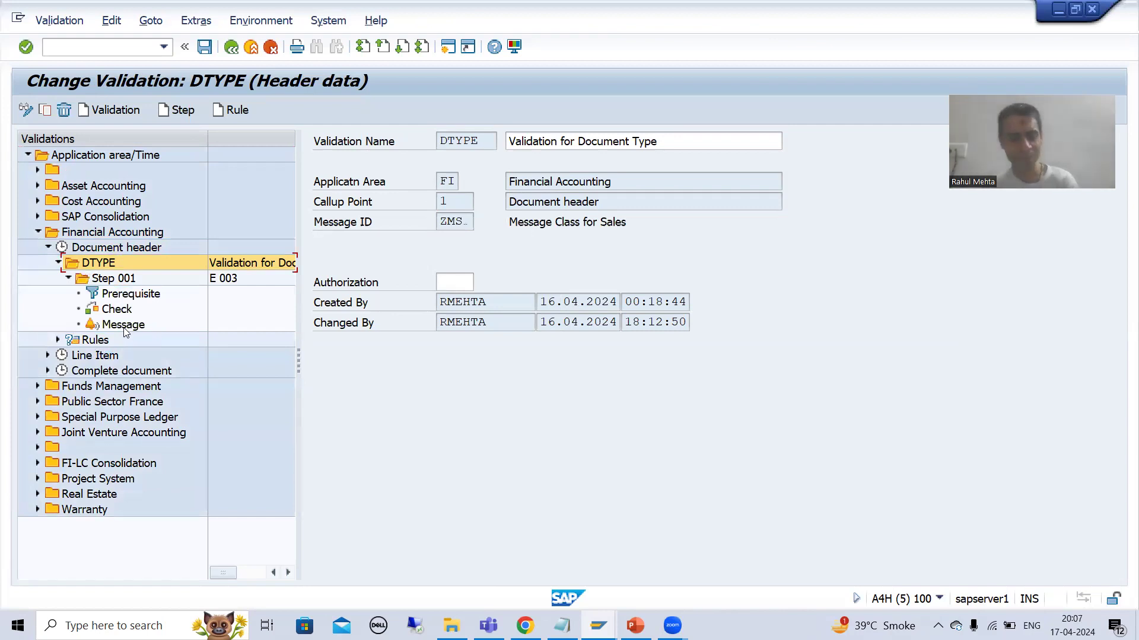
- Return to the new substitution in the GGB1 session and name it HTEXT
key(alt+Tab)
click(443, 142)
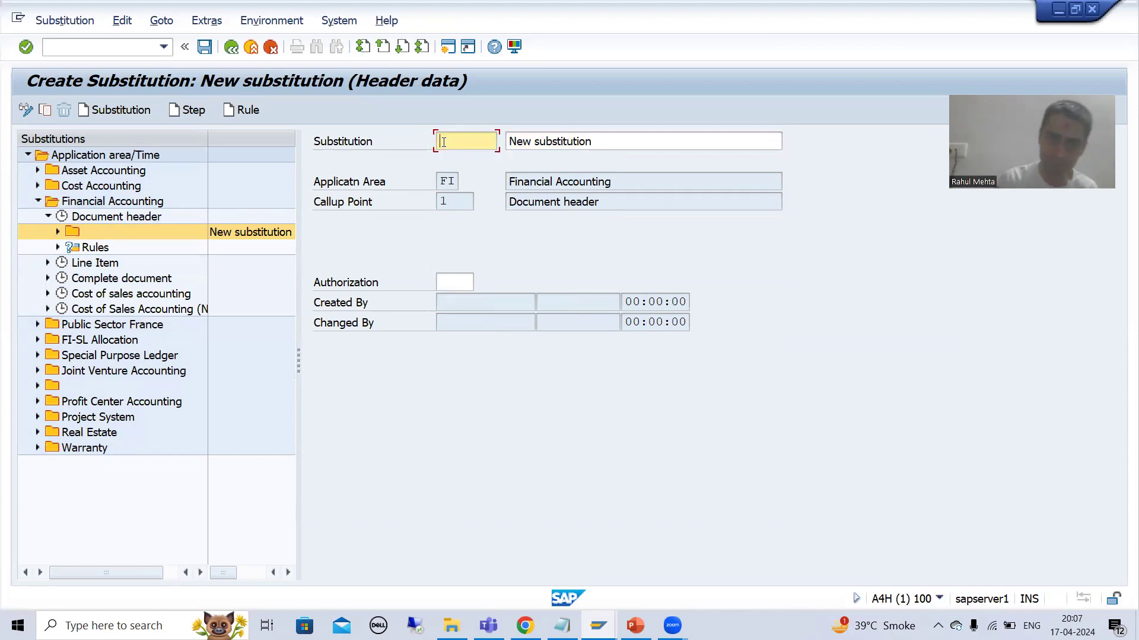
click(444, 141)
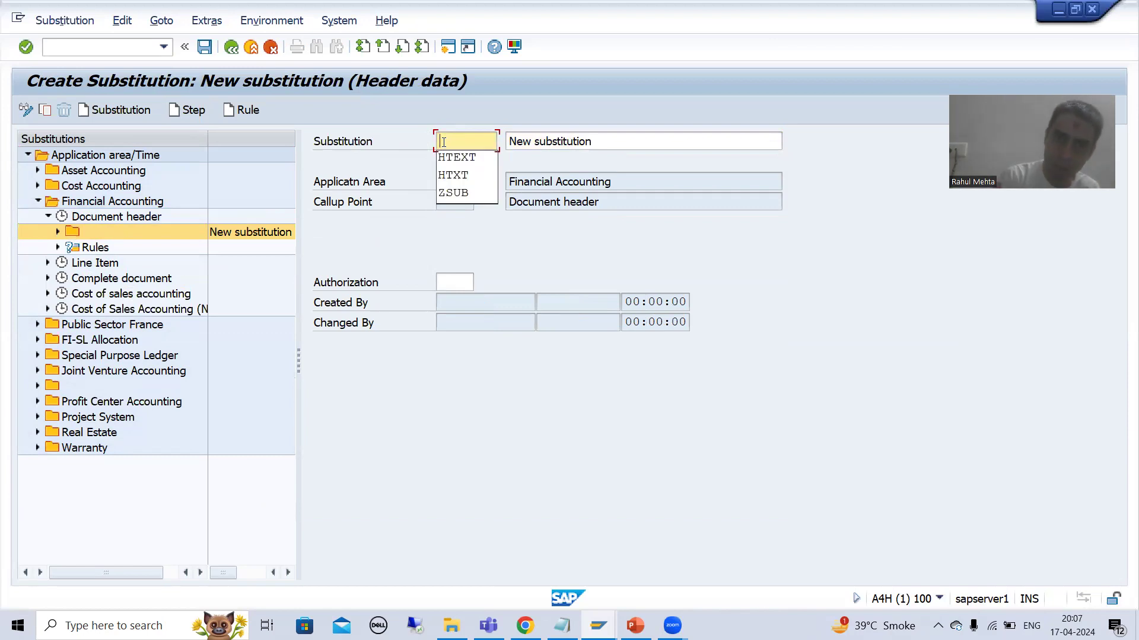
text(HTEXT)
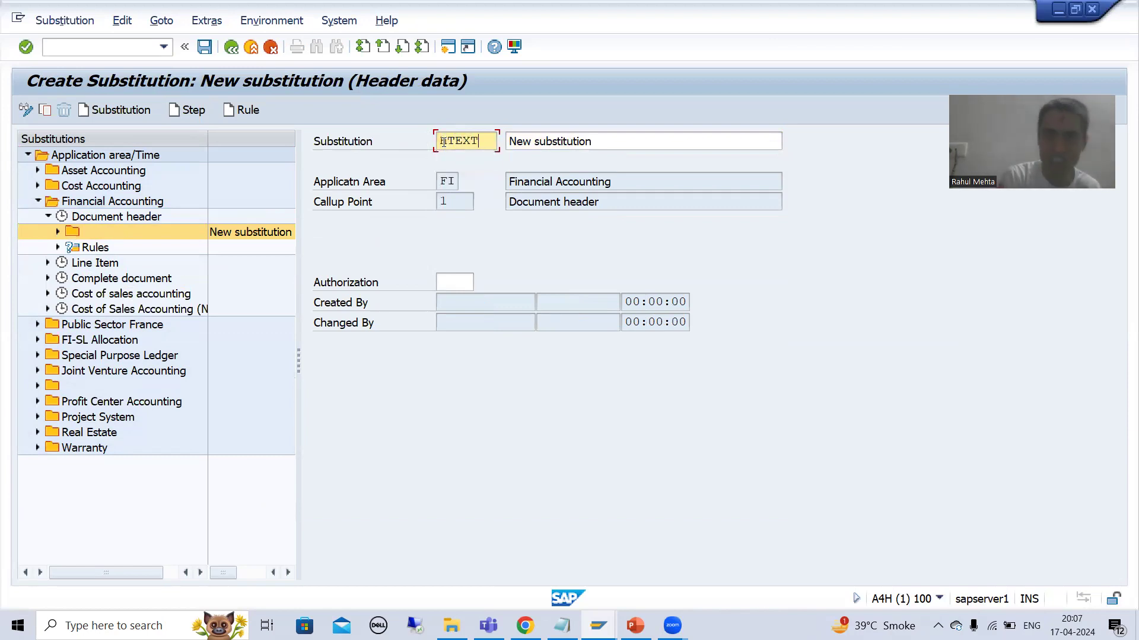
- Replace the substitution's description with "Substitution for Document Text" and save the substitution
click(609, 144)
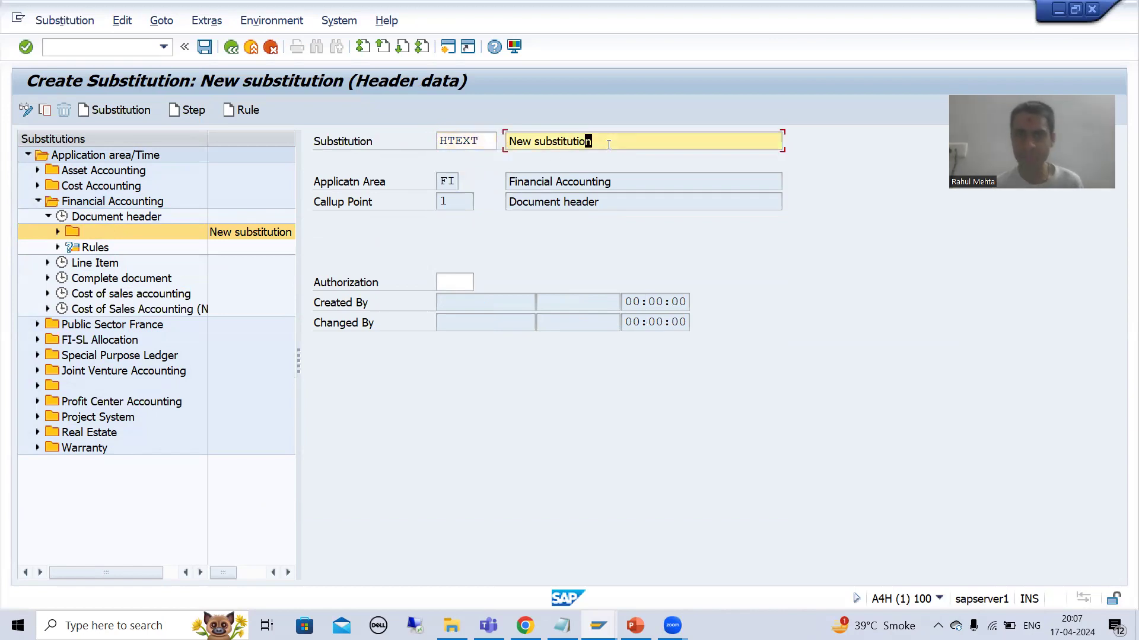
key(BackSpace)
key(BackSpace)
key(BackSpace)
key(BackSpace)
key(BackSpace)
key(BackSpace)
key(BackSpace)
key(BackSpace)
key(BackSpace)
key(BackSpace)
key(BackSpace)
key(BackSpace)
key(BackSpace)
key(BackSpace)
key(BackSpace)
key(BackSpace)
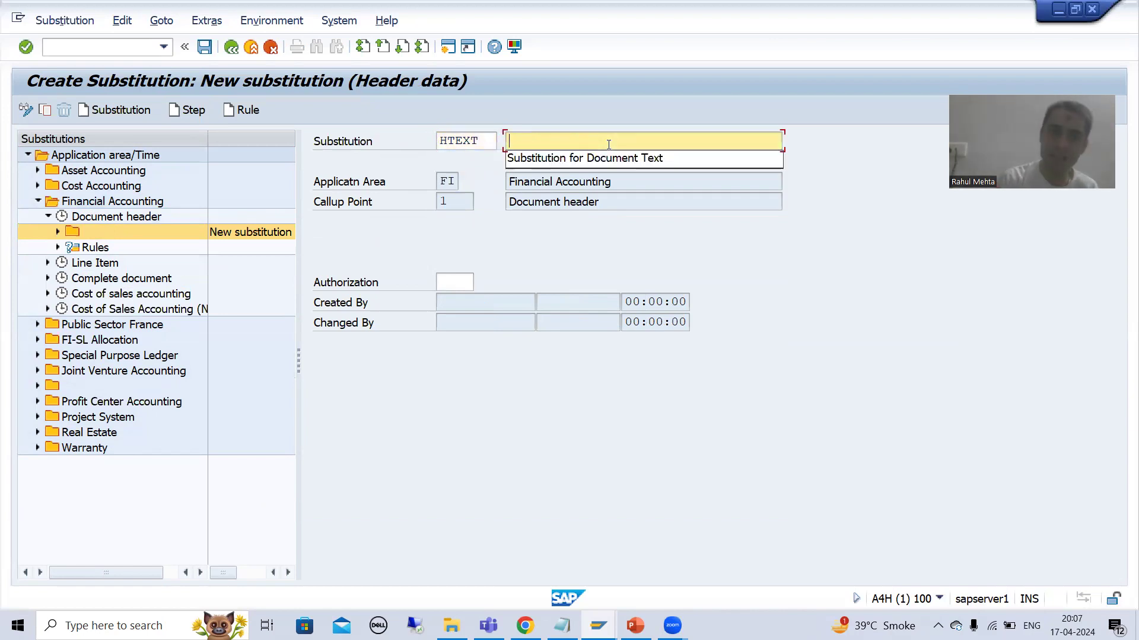
key(Down)
key(Return)
key(BackSpace)
key(BackSpace)
key(BackSpace)
key(BackSpace)
key(BackSpace)
key(BackSpace)
key(BackSpace)
key(BackSpace)
key(BackSpace)
key(BackSpace)
key(BackSpace)
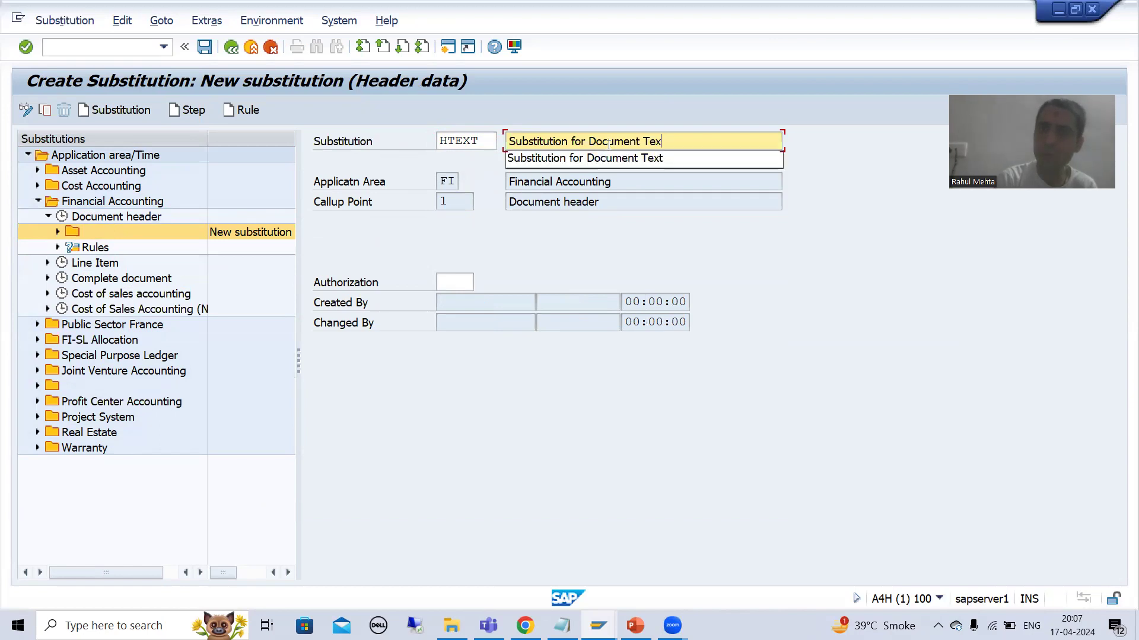
key(BackSpace)
key(BackSpace)
text(D)
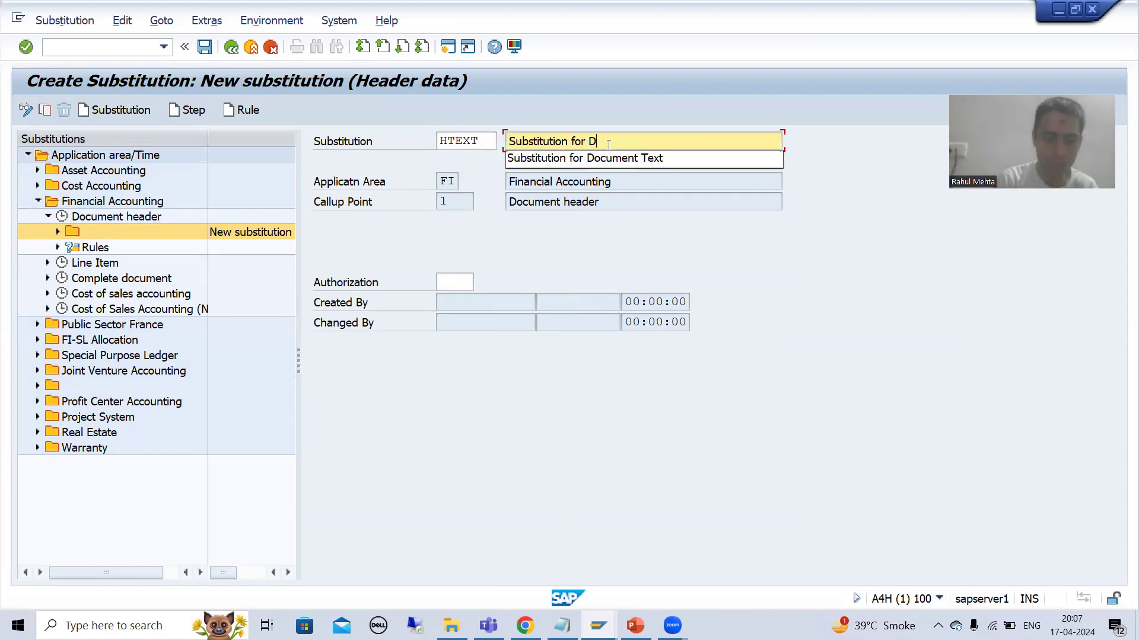
text(ocument Text)
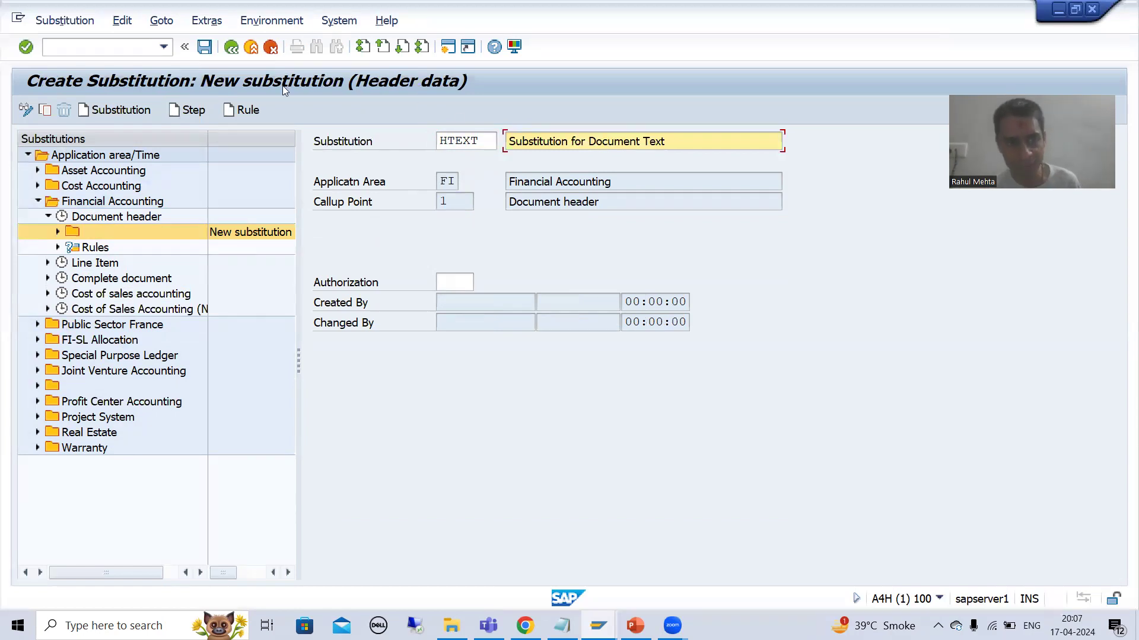
click(203, 52)
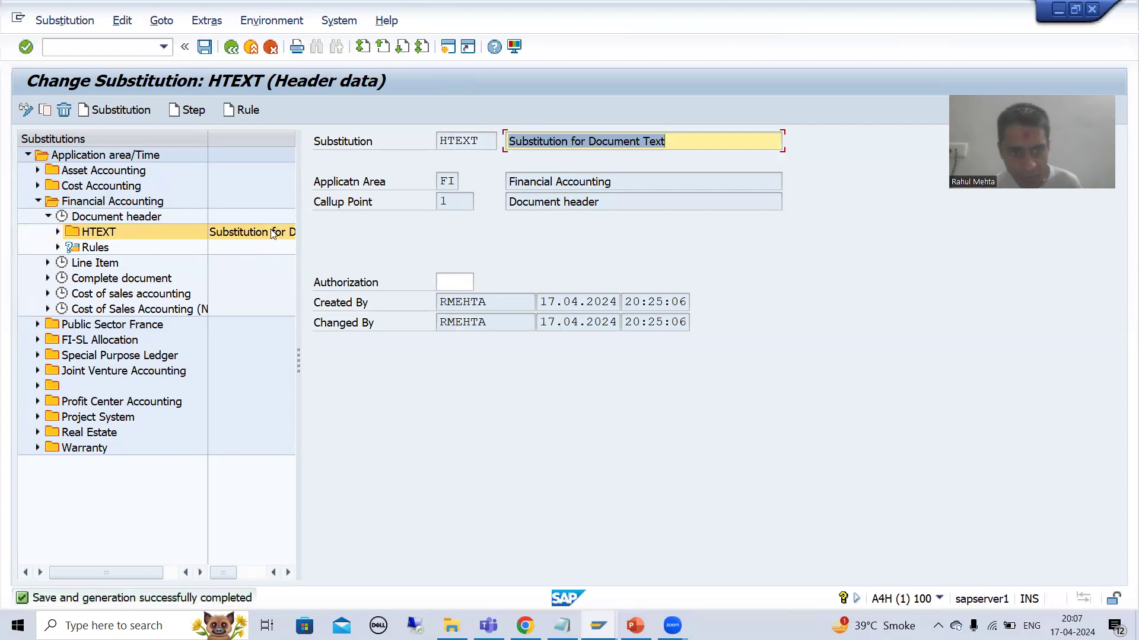
click(360, 145)
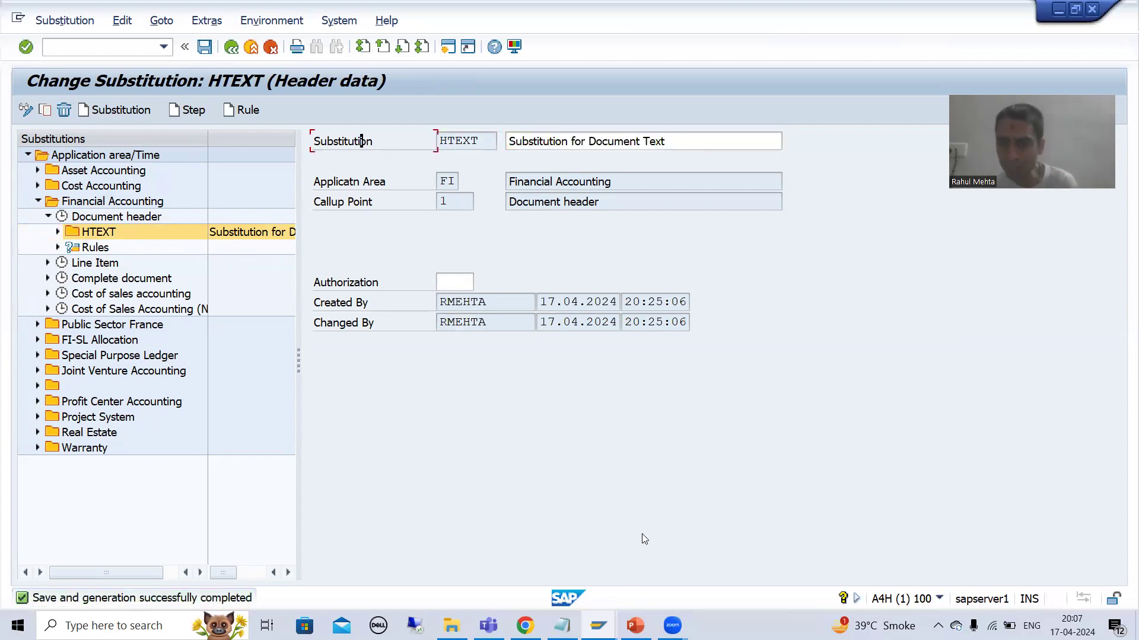
- Review the Step 001 structure of validation DTYPE in its session and return to substitution HTEXT
mouse_move(598, 626)
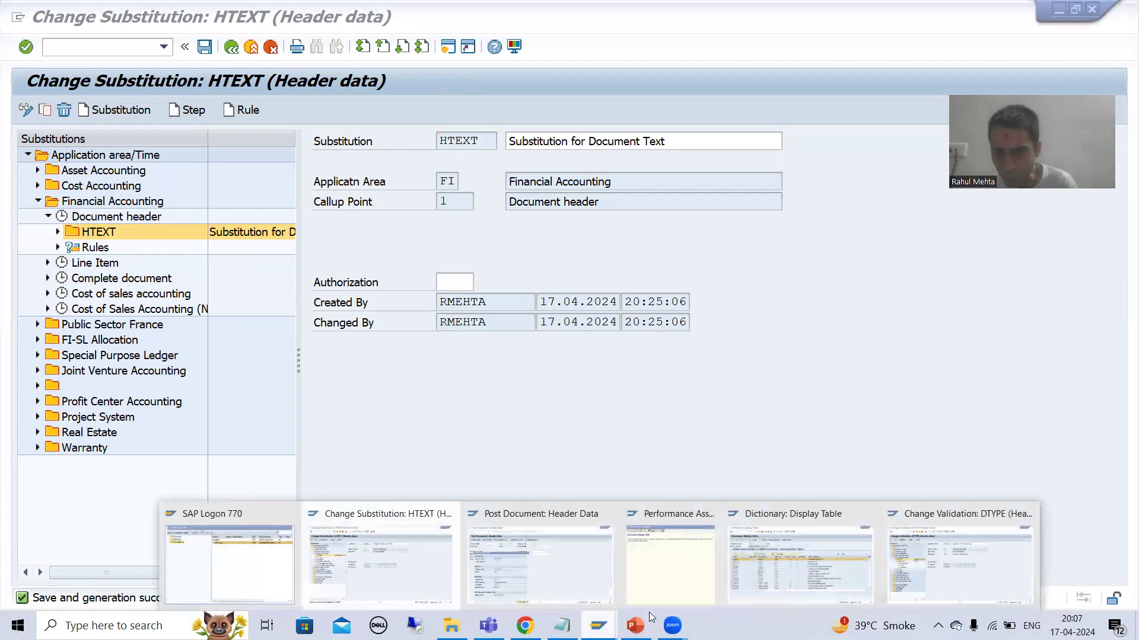
click(917, 564)
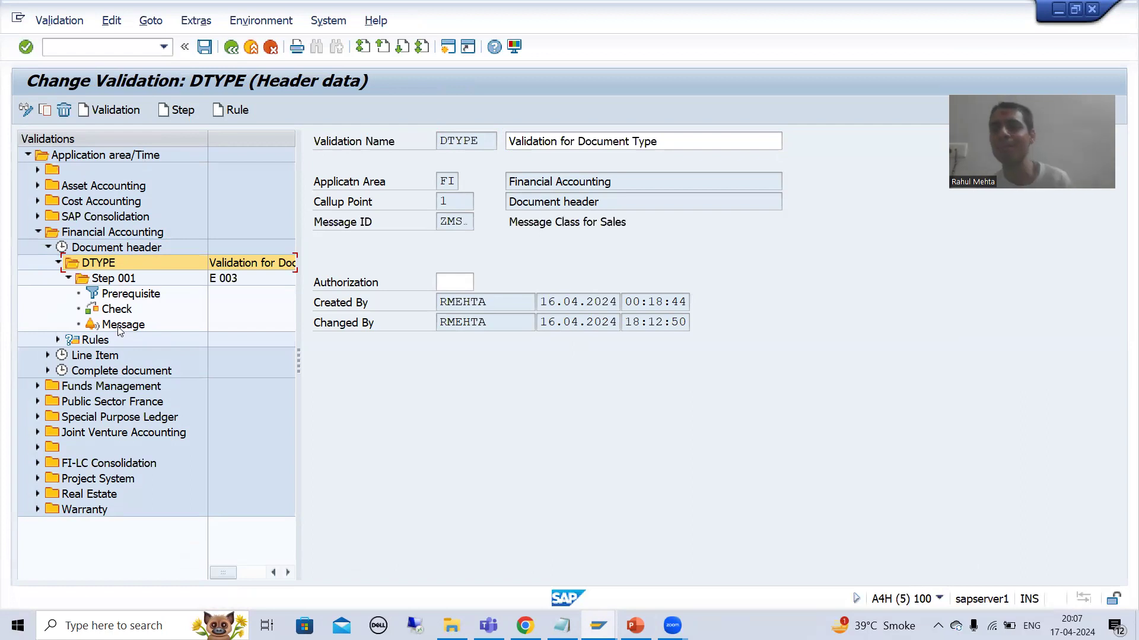
key(alt+Tab)
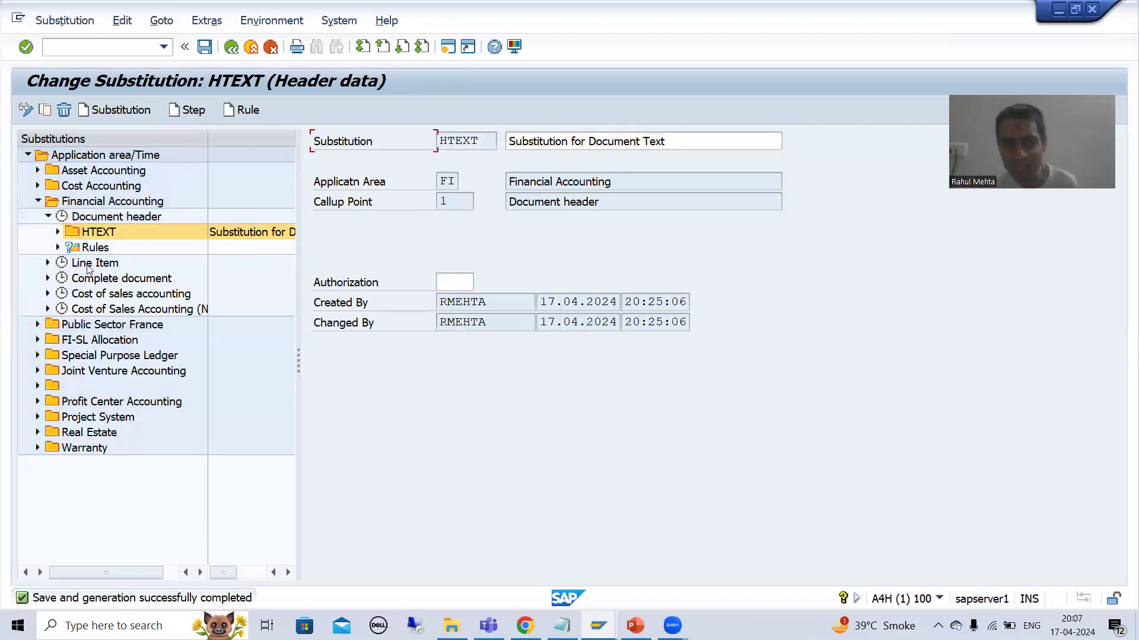
- Create a step under substitution HTEXT, closing the substitutable fields list without choosing a field
click(183, 113)
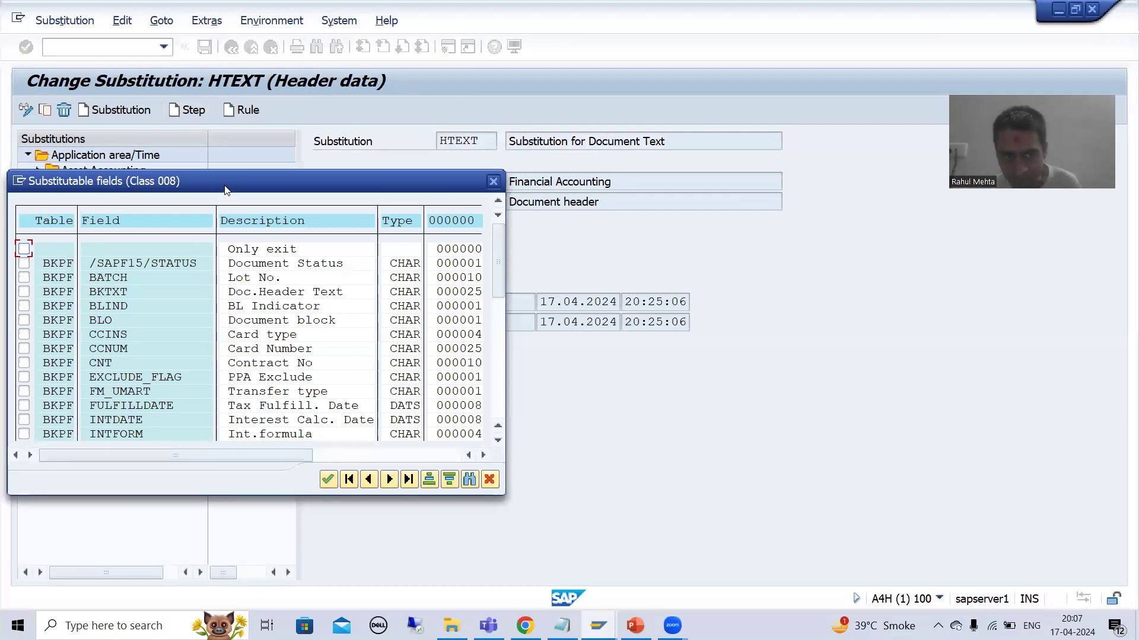
drag(226, 190, 403, 135)
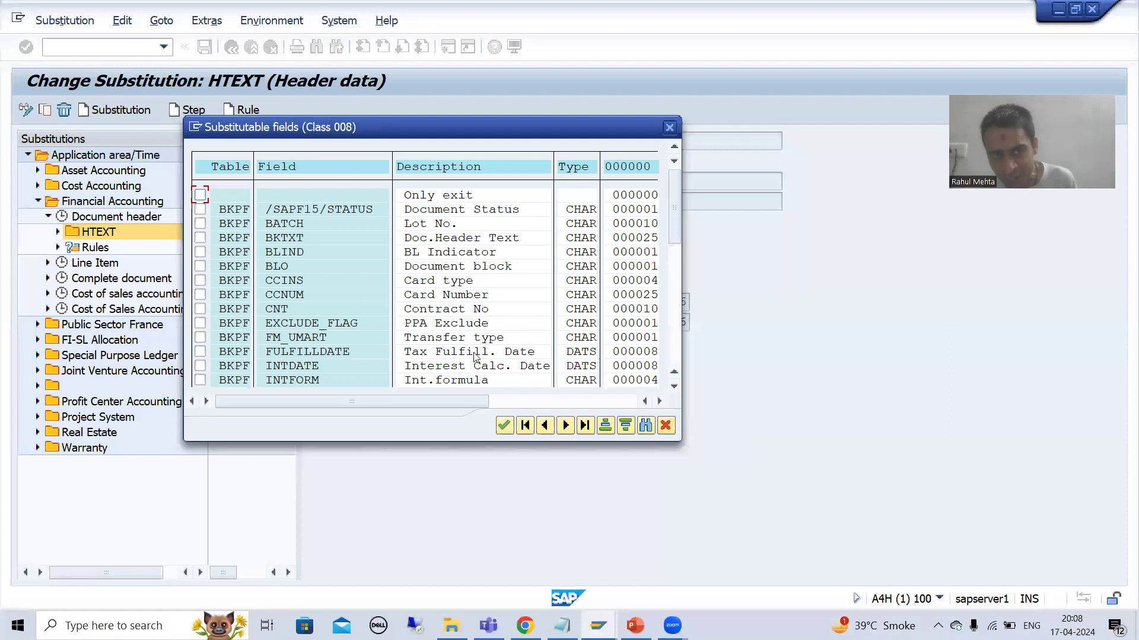
click(666, 426)
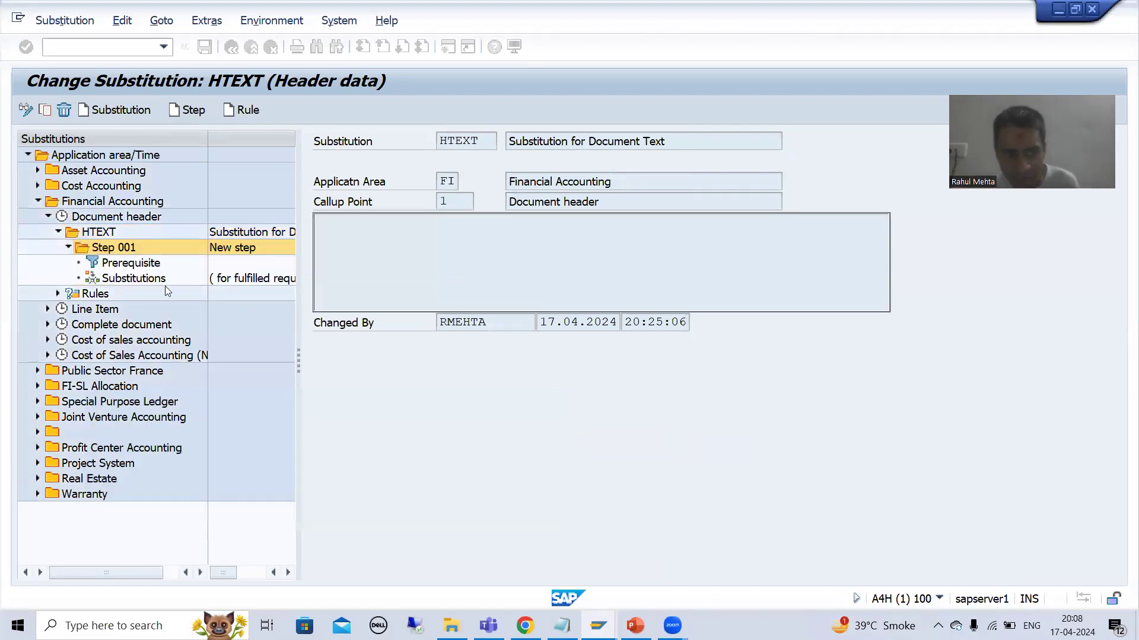
click(559, 406)
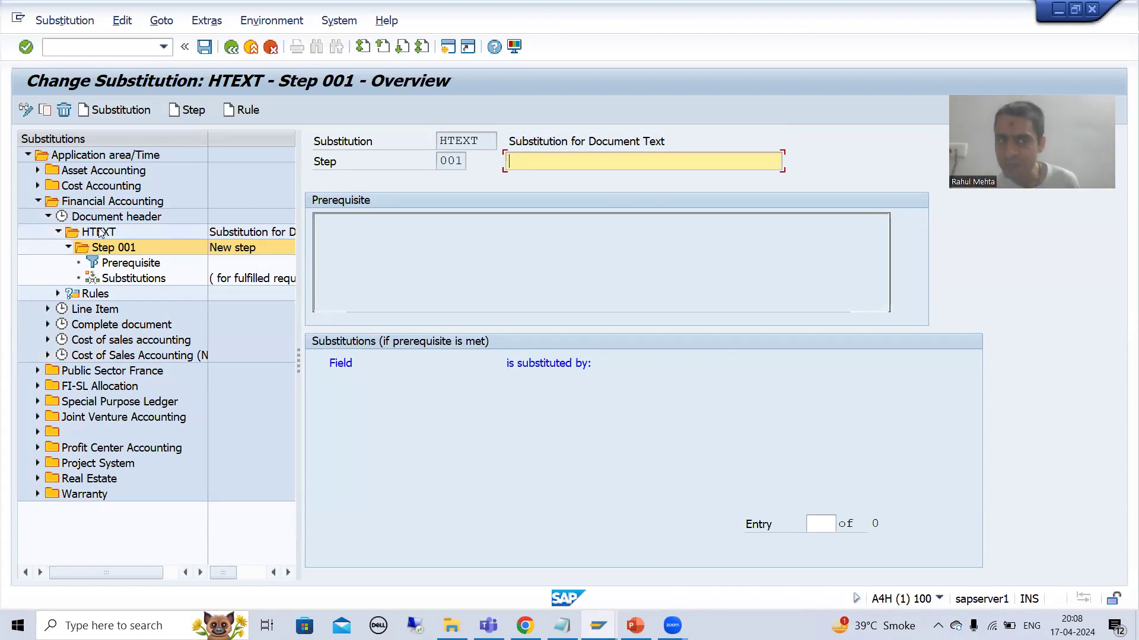
- Review the HTEXT header and Step 001 overview, and compare them with the message definition in Step 001 of validation DTYPE
click(98, 232)
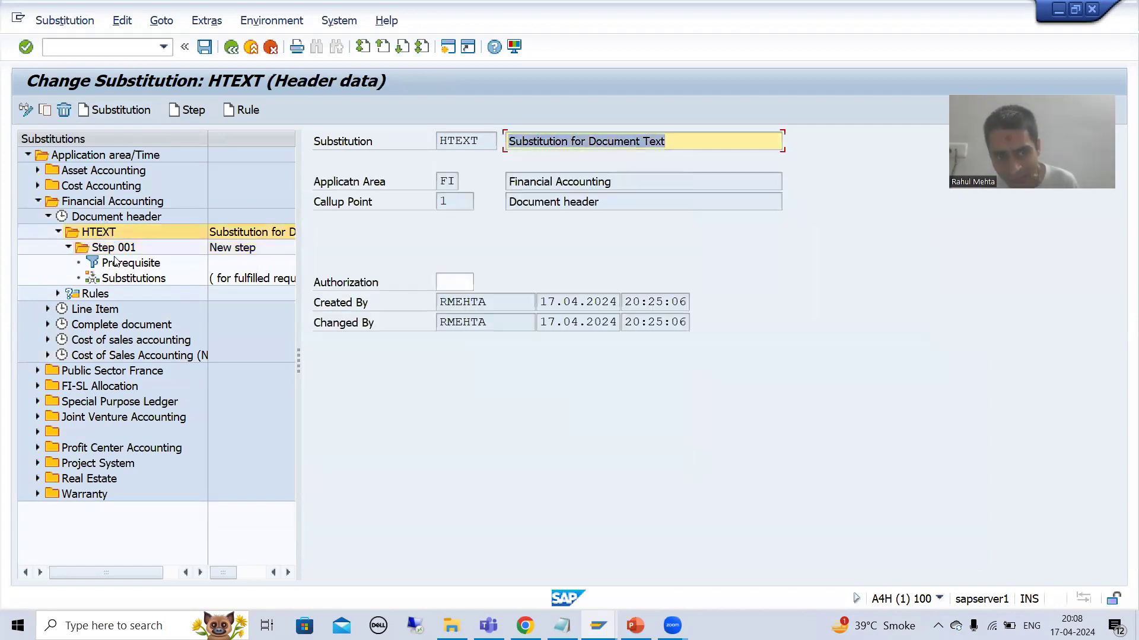
click(115, 249)
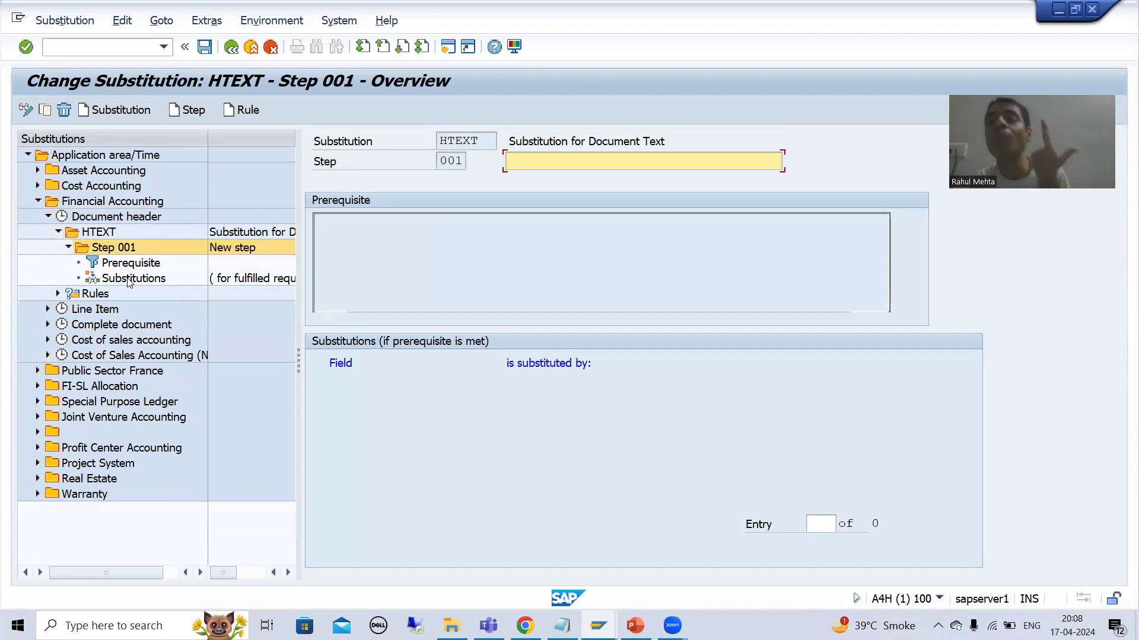
click(599, 625)
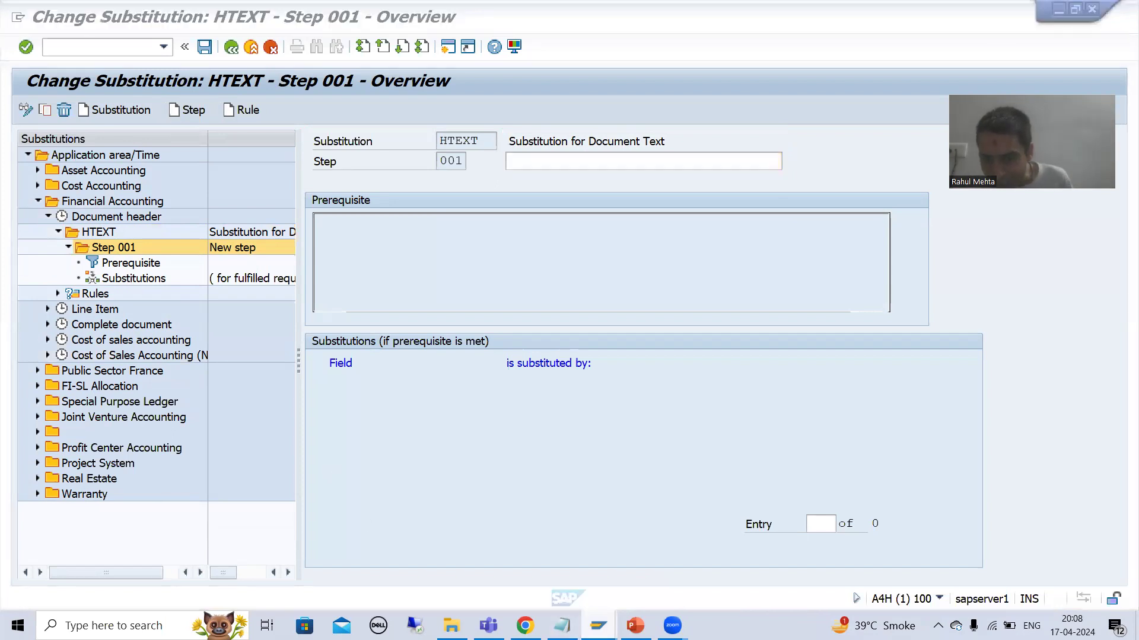
click(933, 569)
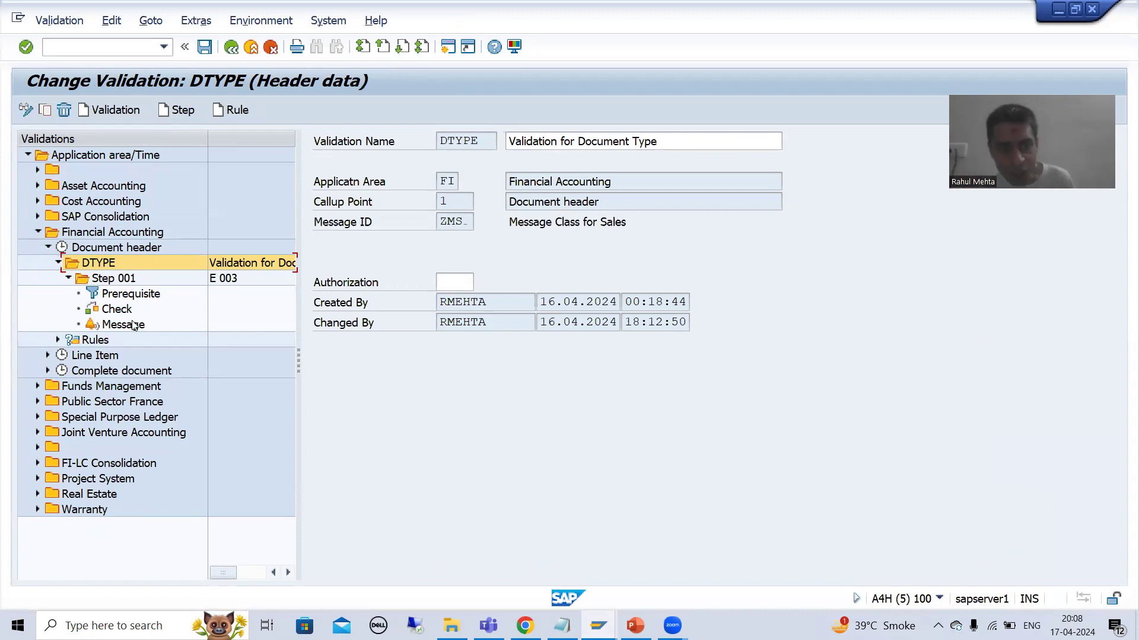
double_click(123, 325)
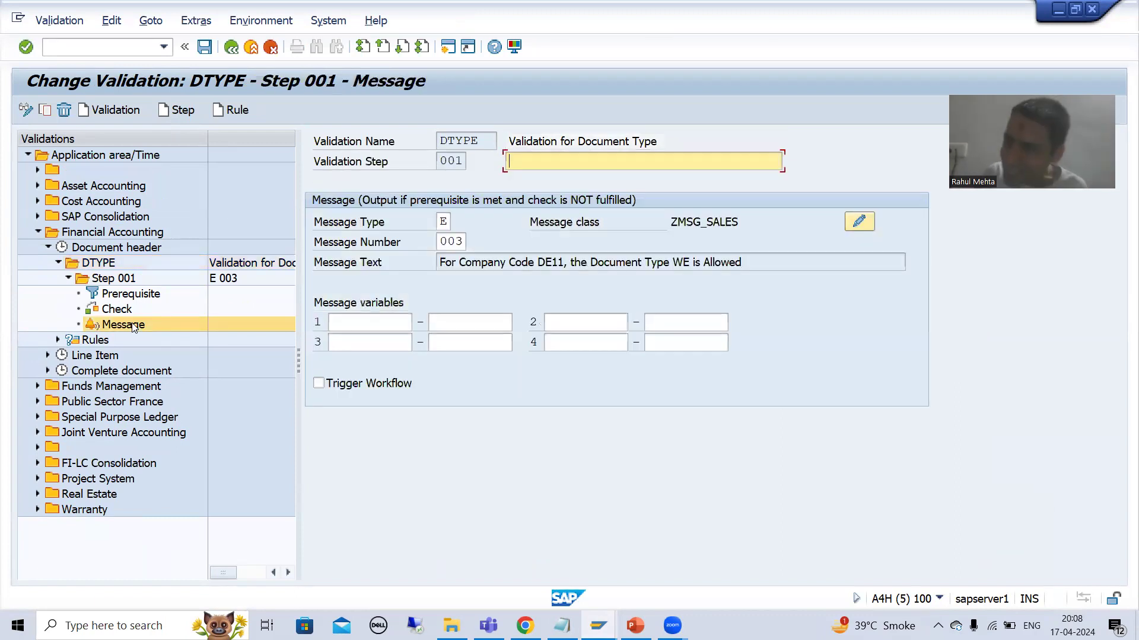
key(alt+Tab)
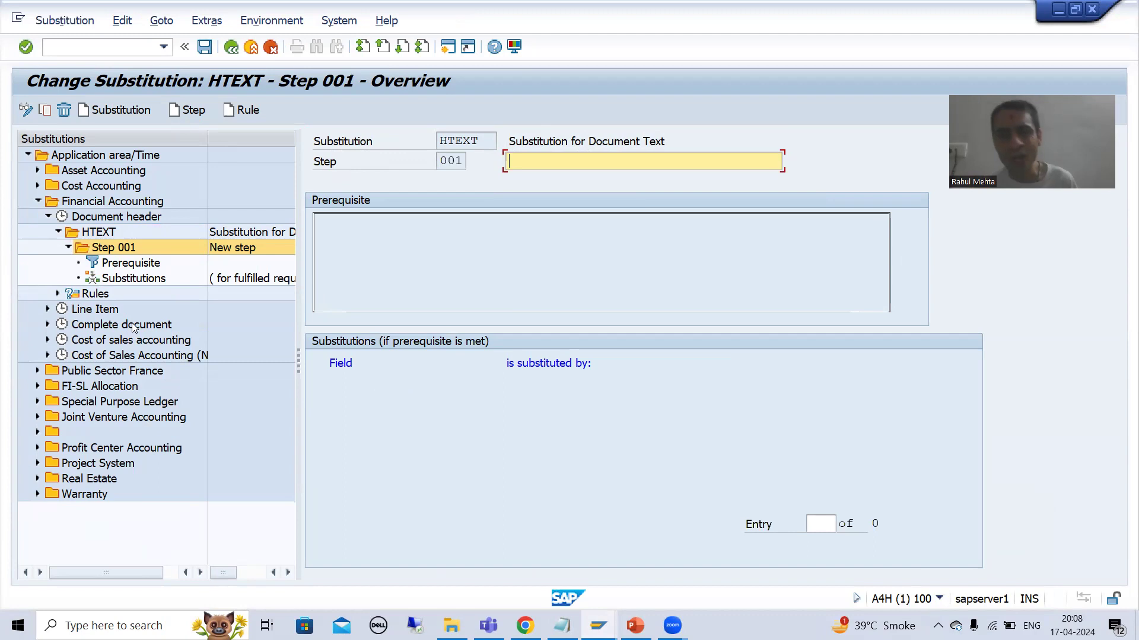
- Open the prerequisite of HTEXT Step 001 and search the Accounting Document Header fields for "company code"
double_click(139, 265)
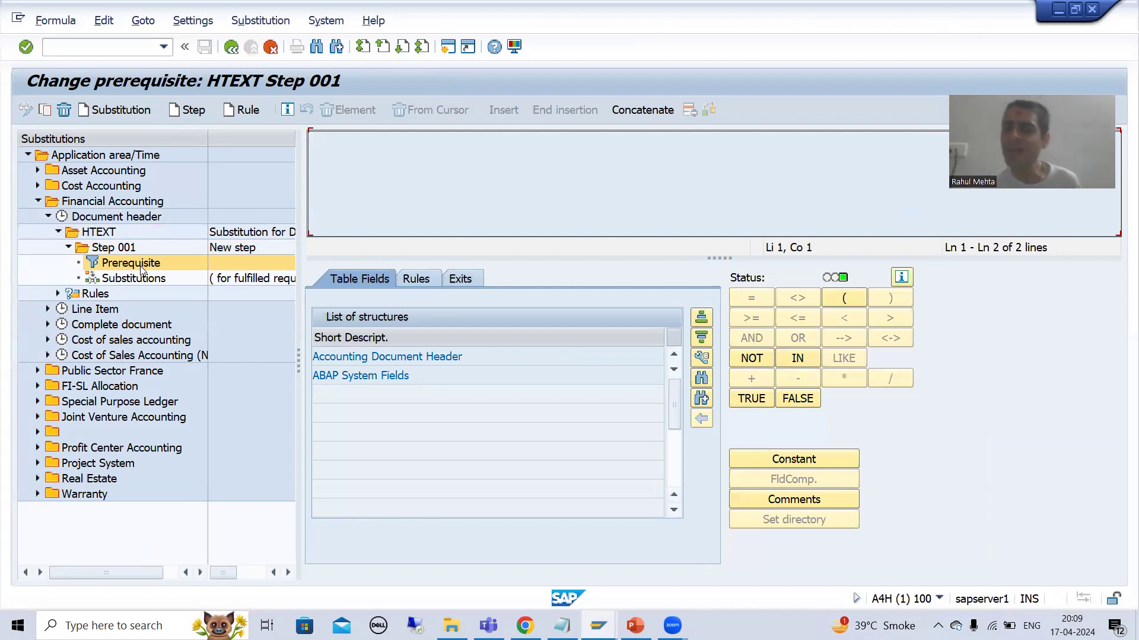
double_click(399, 356)
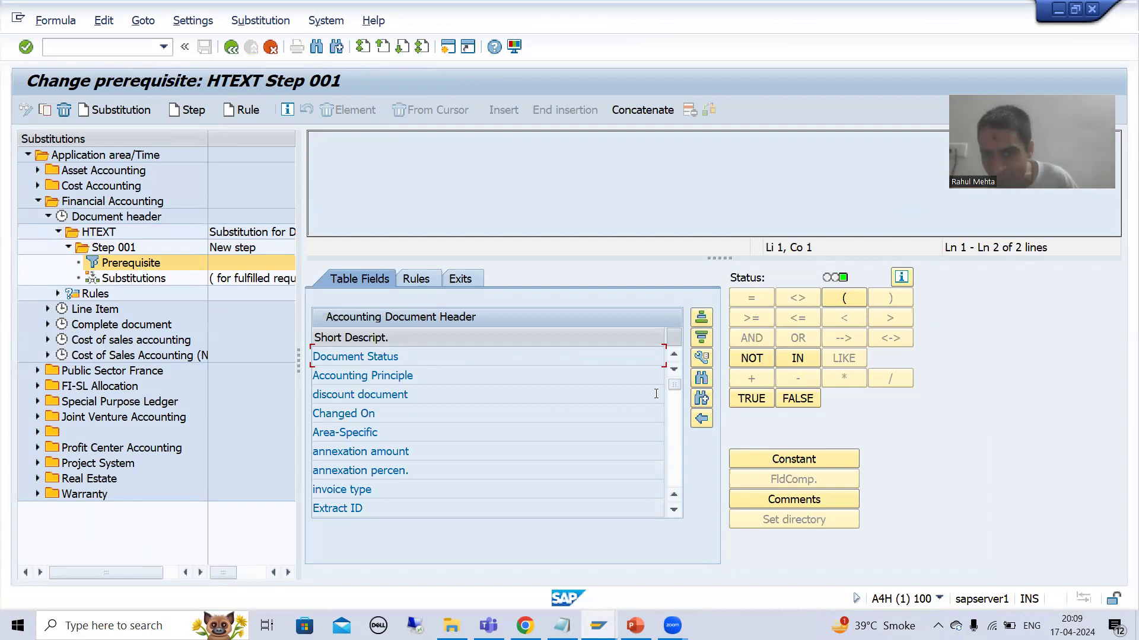
click(704, 381)
text(comap)
key(BackSpace)
key(BackSpace)
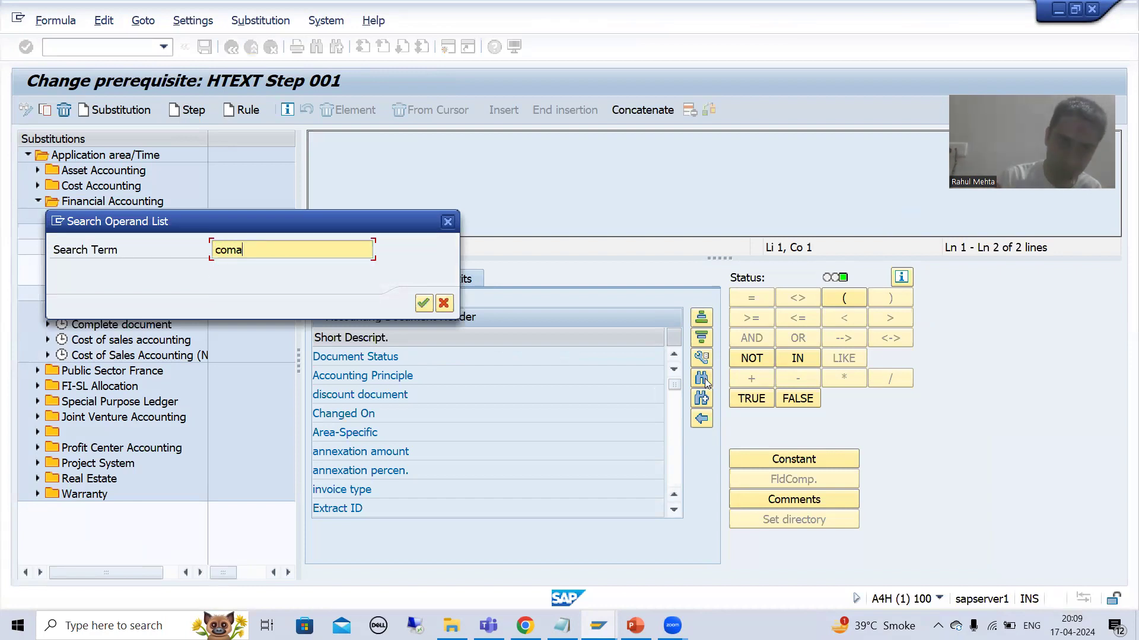
text(pany code)
key(Return)
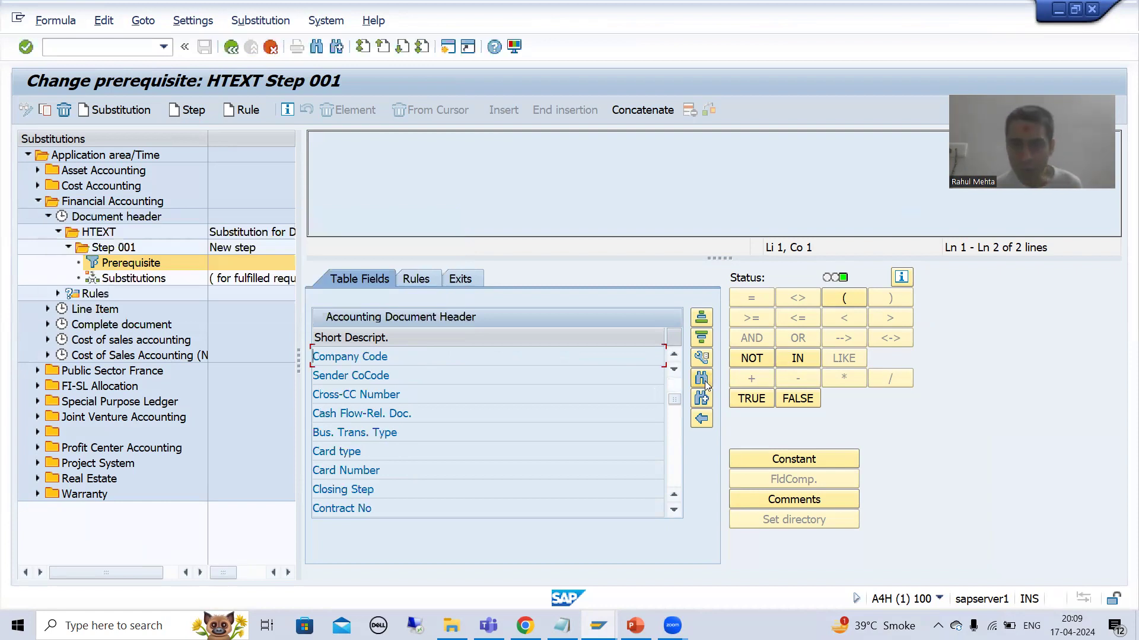
- Add the condition Company Code = 'DE11' to the prerequisite of HTEXT Step 001, entering DE11 as a constant
click(369, 359)
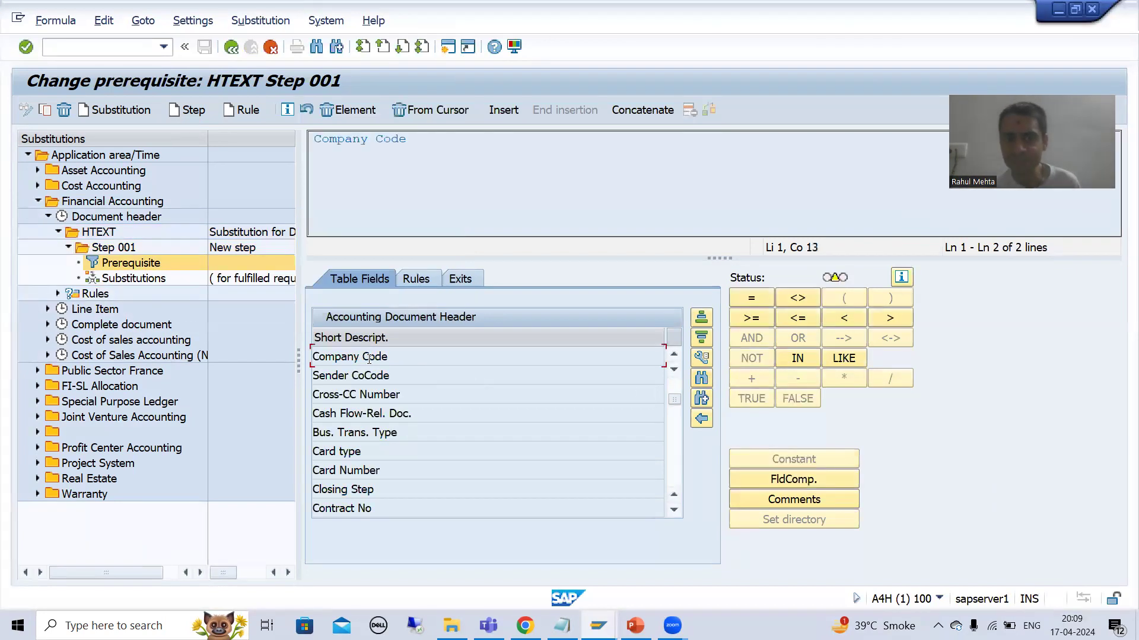
click(760, 299)
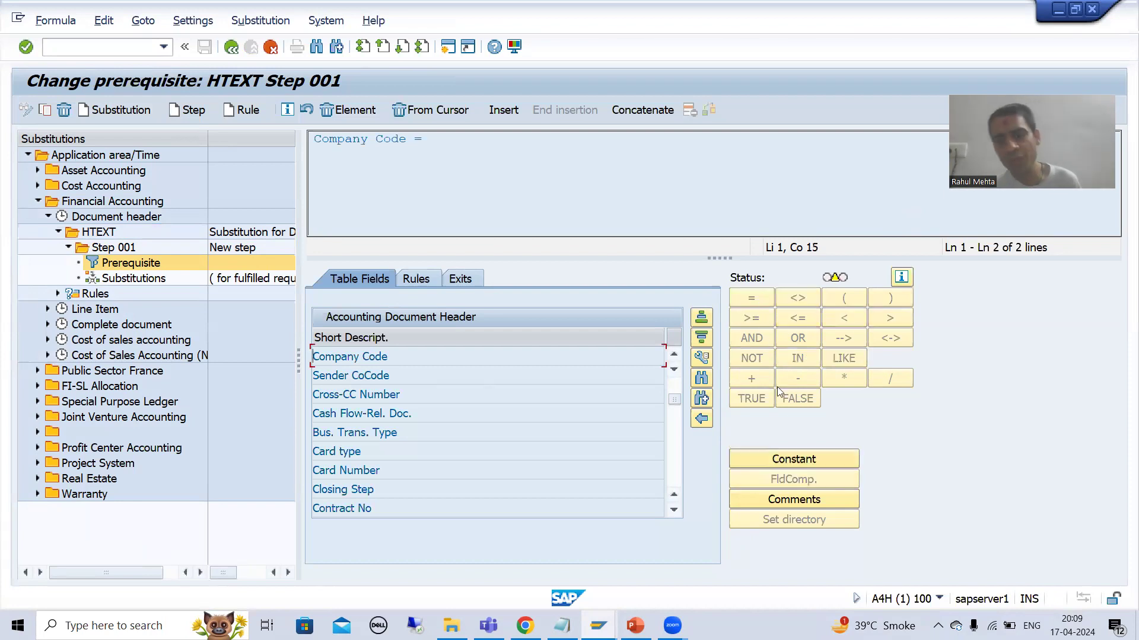
click(793, 464)
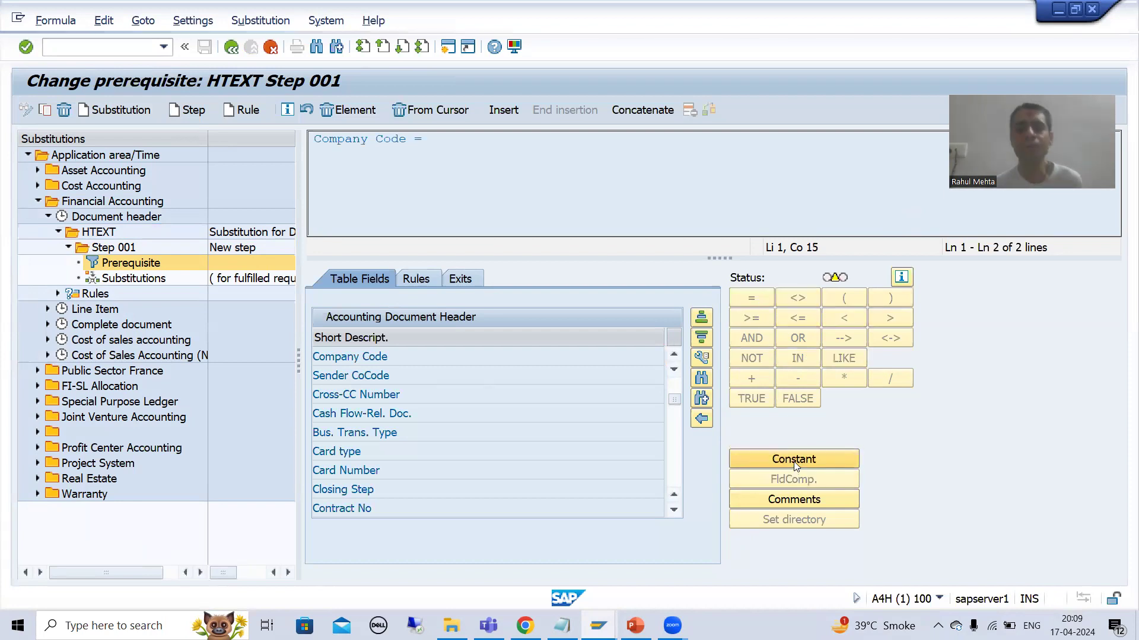
text(DE11)
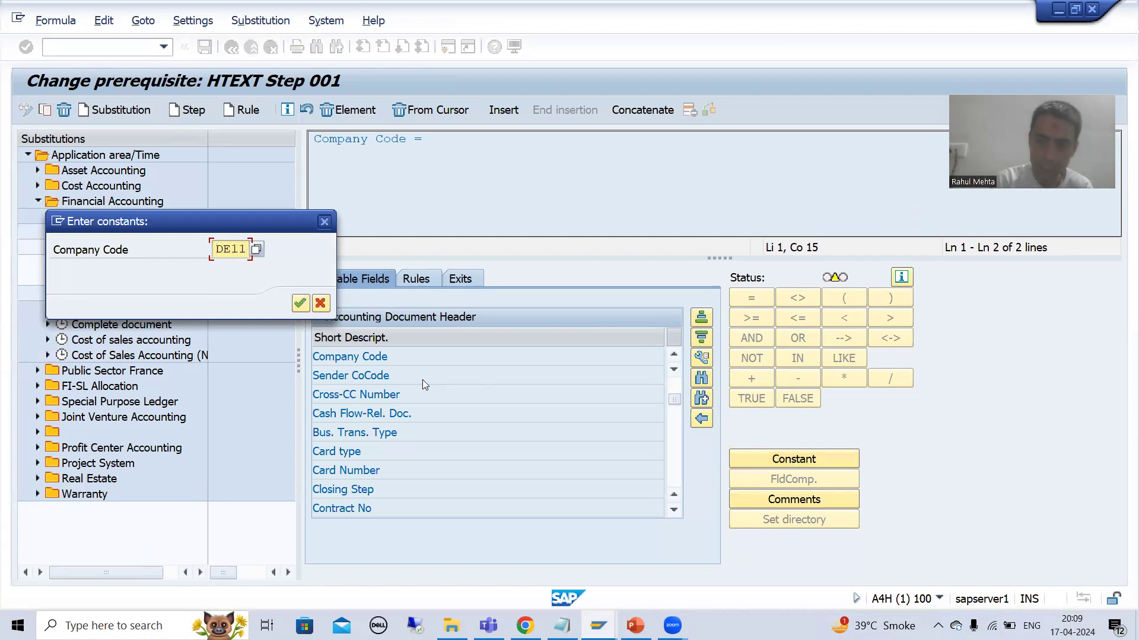
key(Return)
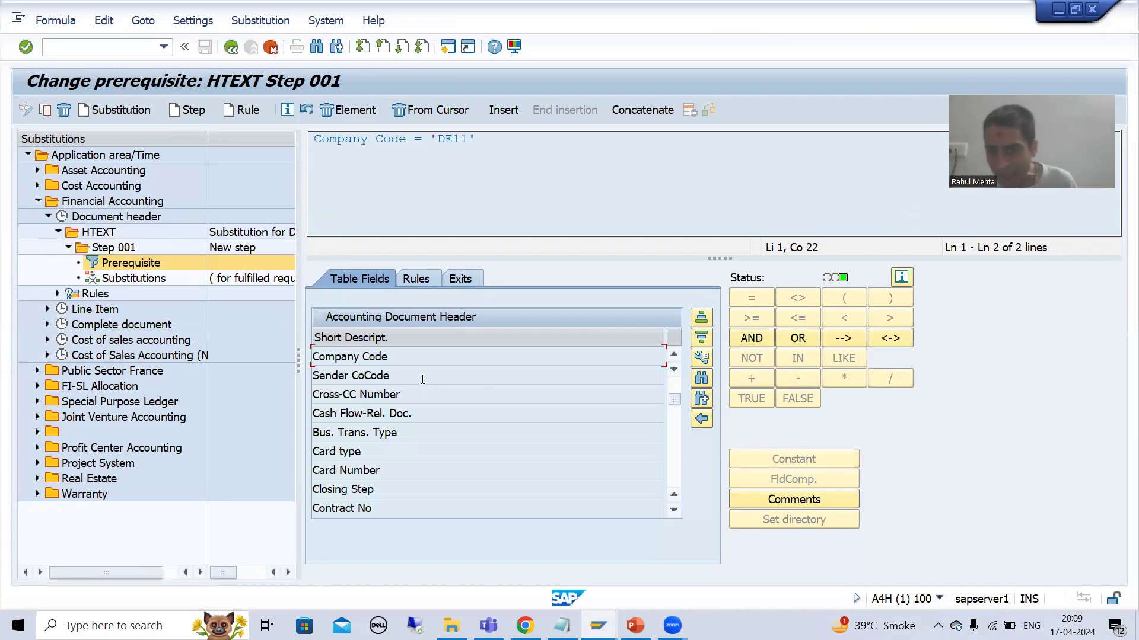
- Extend the prerequisite with AND, search the header fields for "document type" and insert the Document Type field
click(751, 342)
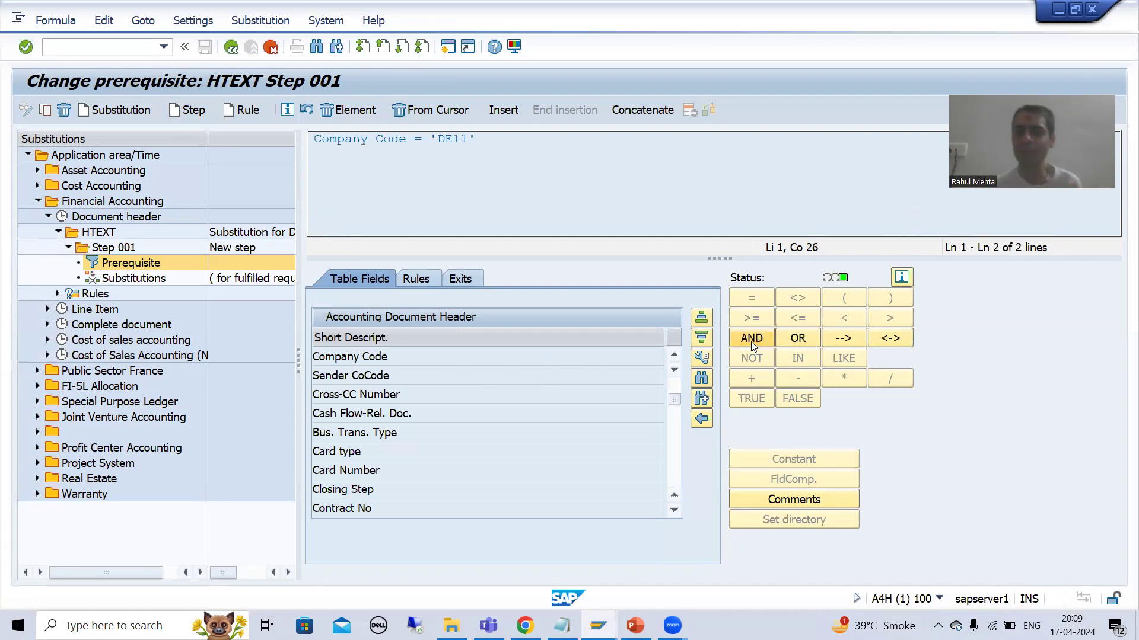
click(701, 378)
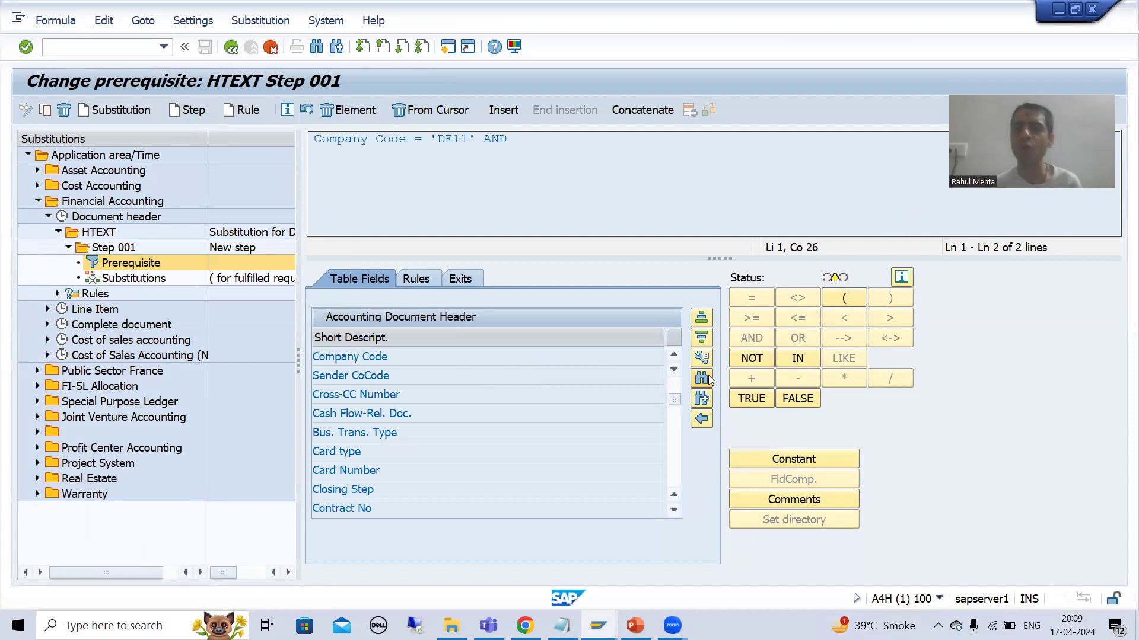
text(docuemnt)
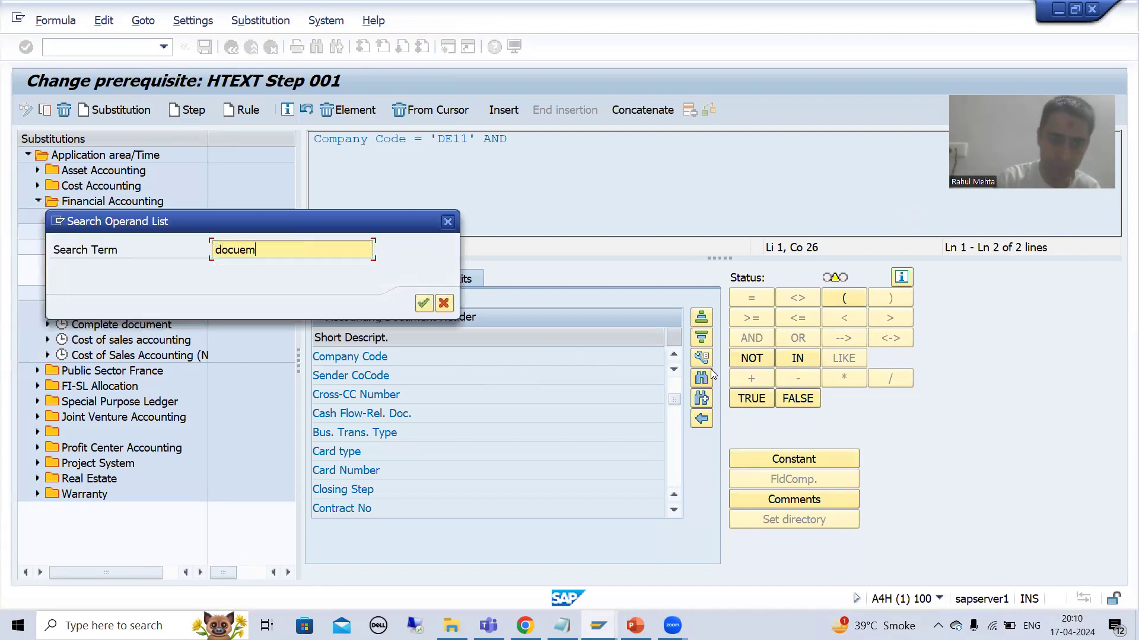
key(BackSpace)
key(BackSpace)
key(BackSpace)
key(Down)
key(Return)
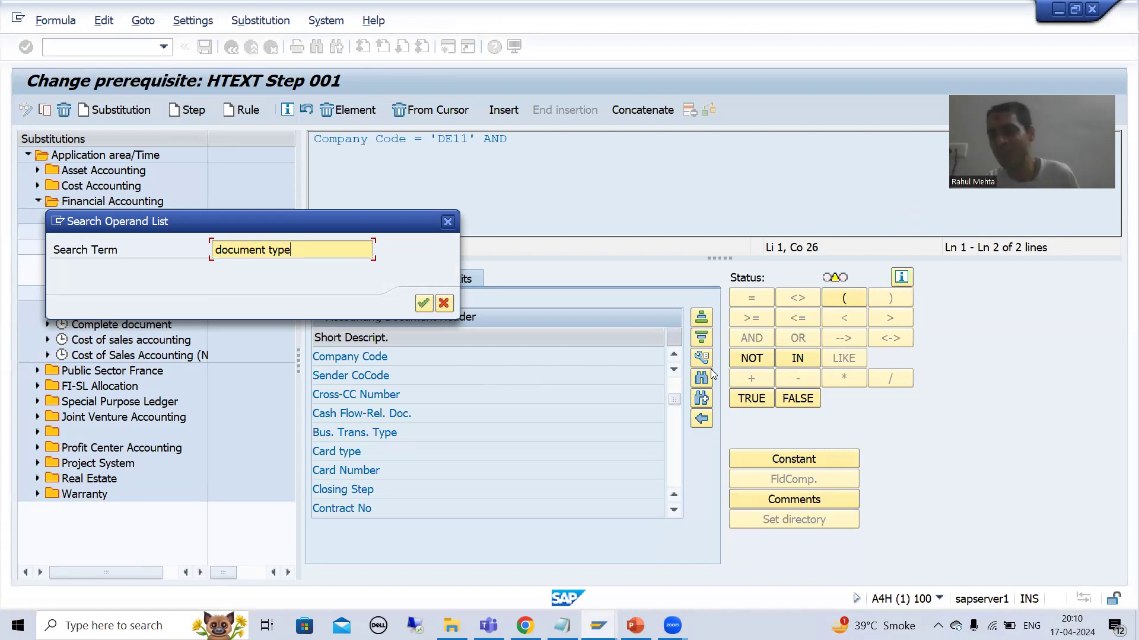
key(Return)
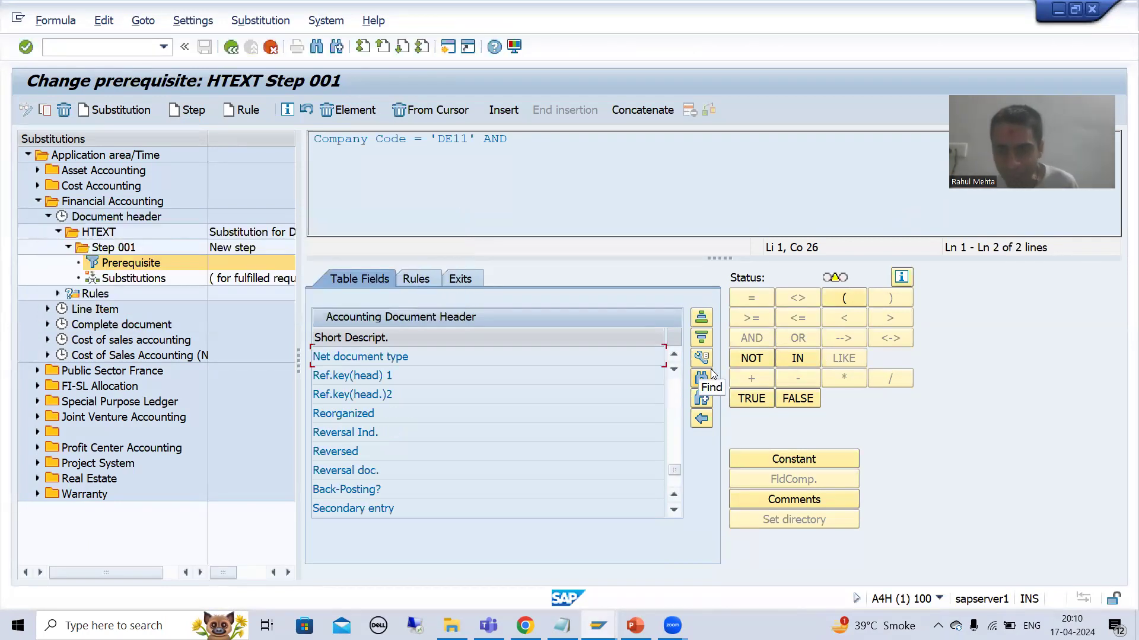
click(703, 400)
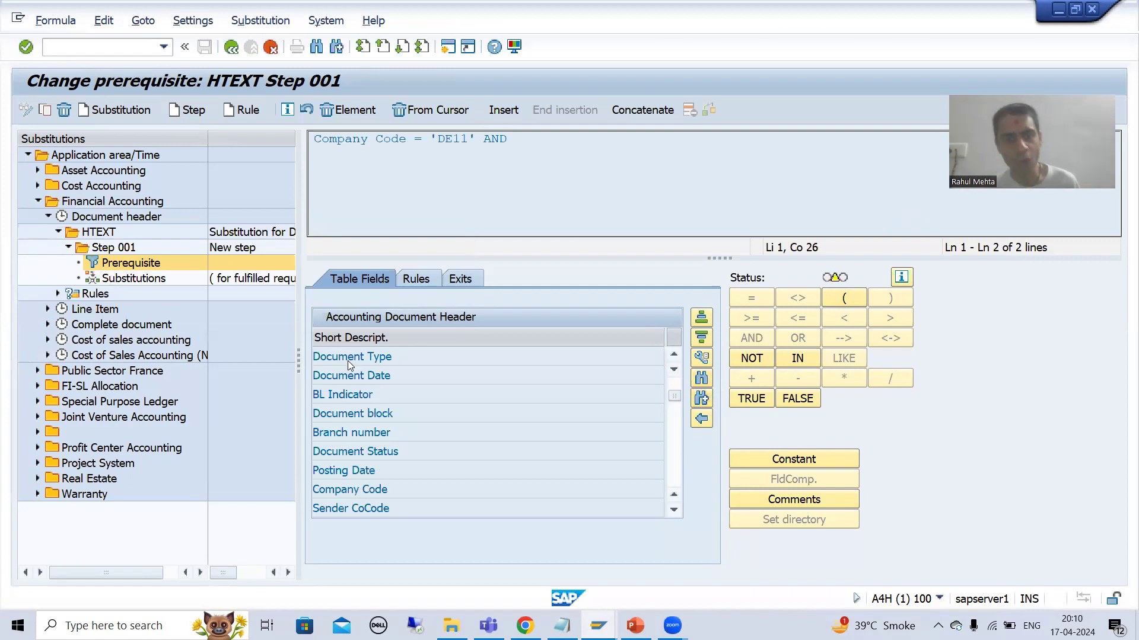
double_click(348, 357)
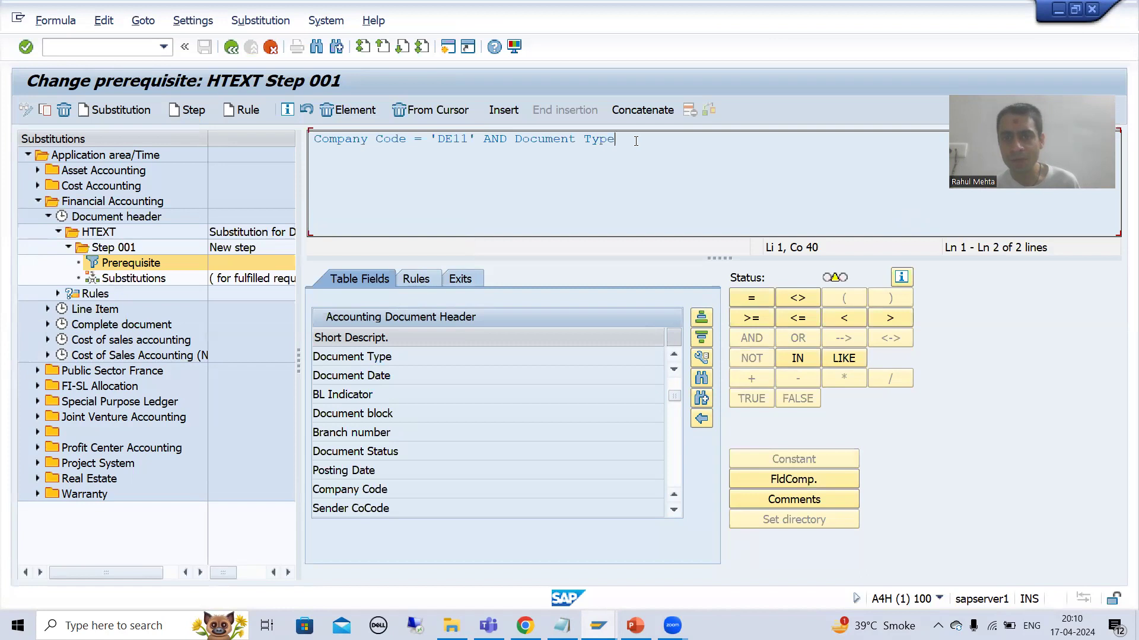
- Complete the Document Type condition of the prerequisite with an equals comparison to the constant WE
click(750, 297)
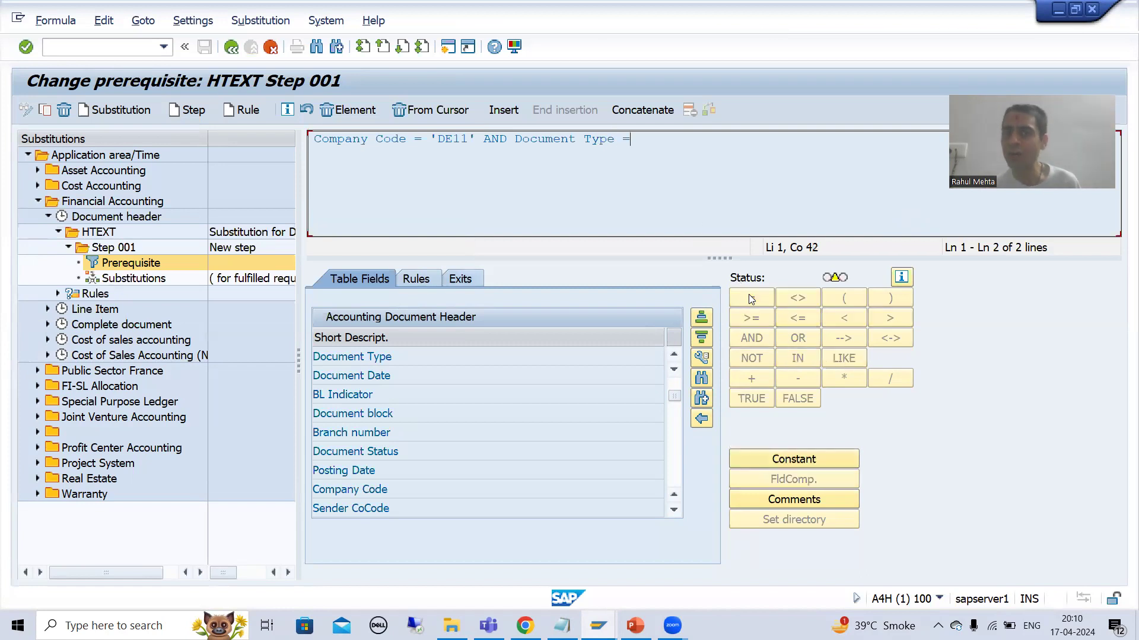
click(790, 460)
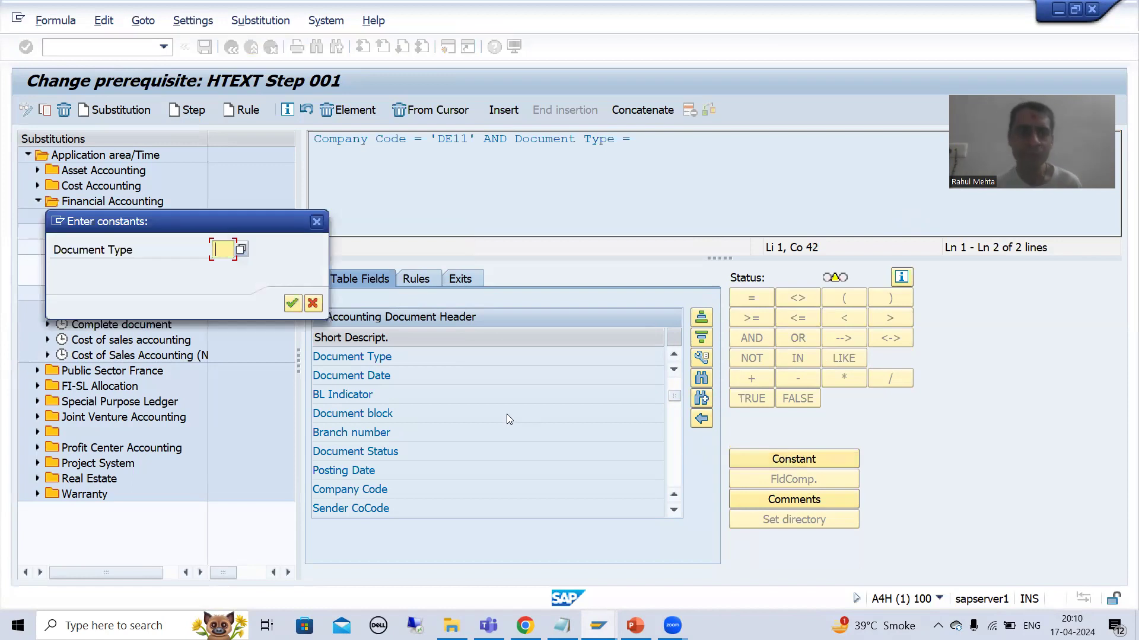
text(WE)
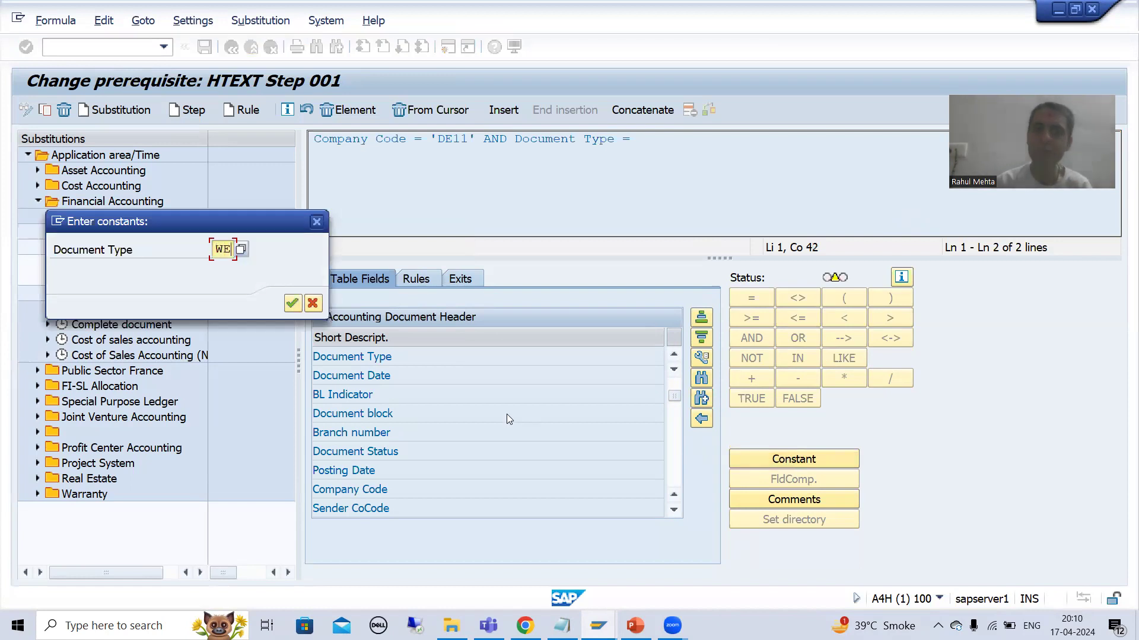
key(Return)
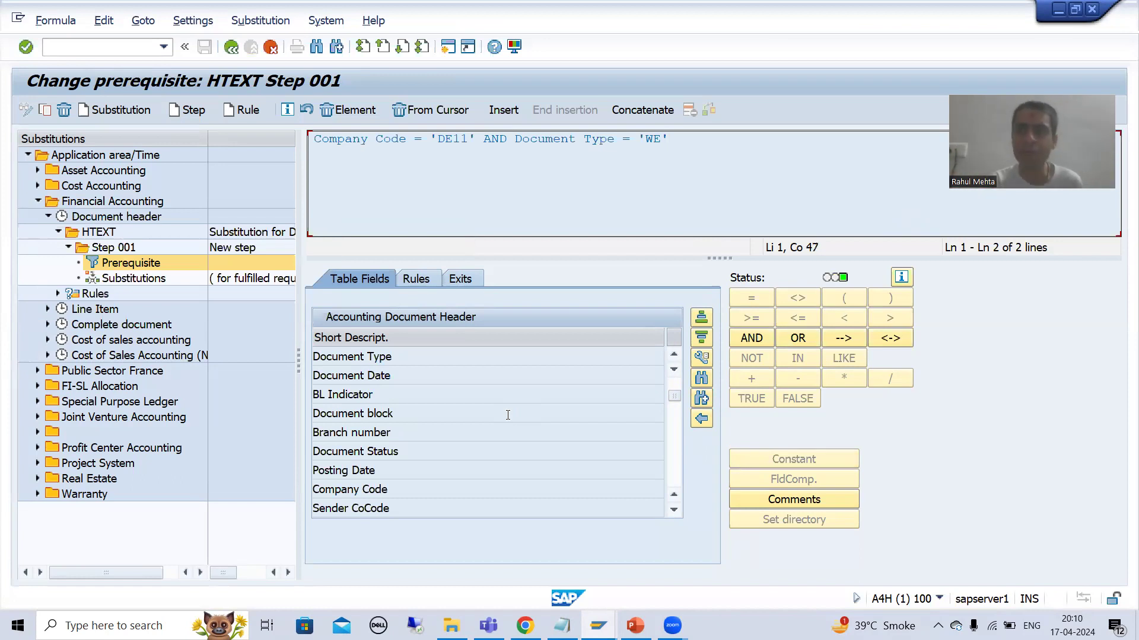
- Add a substitution entry to HTEXT Step 001, searching the substitutable fields for "bktxt" and choosing BKPF-BKTXT
double_click(134, 281)
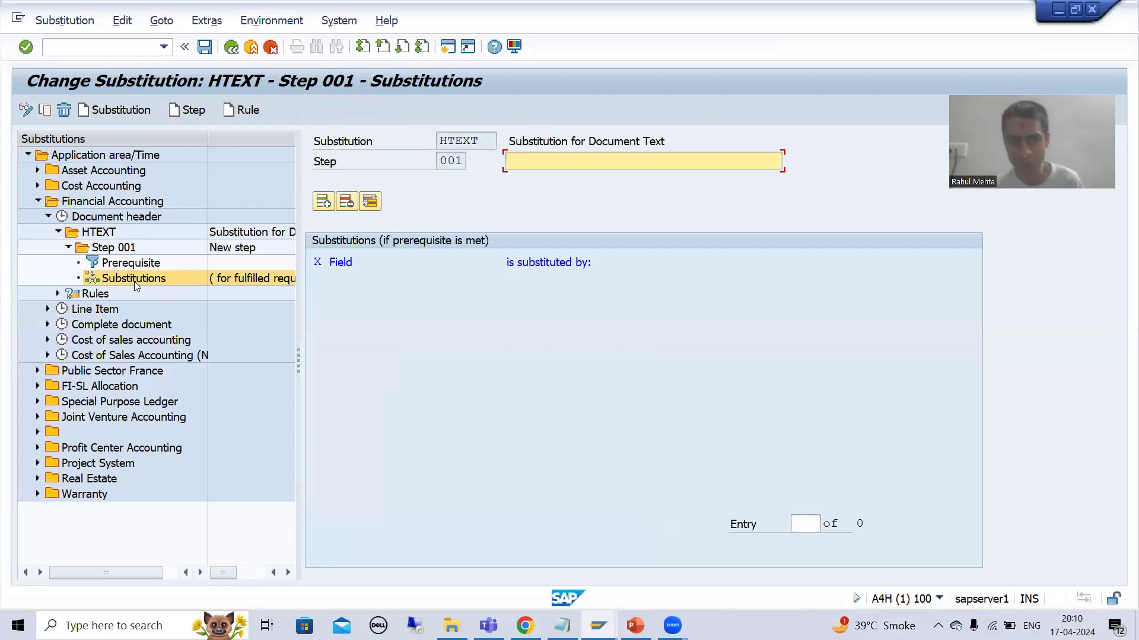
click(323, 203)
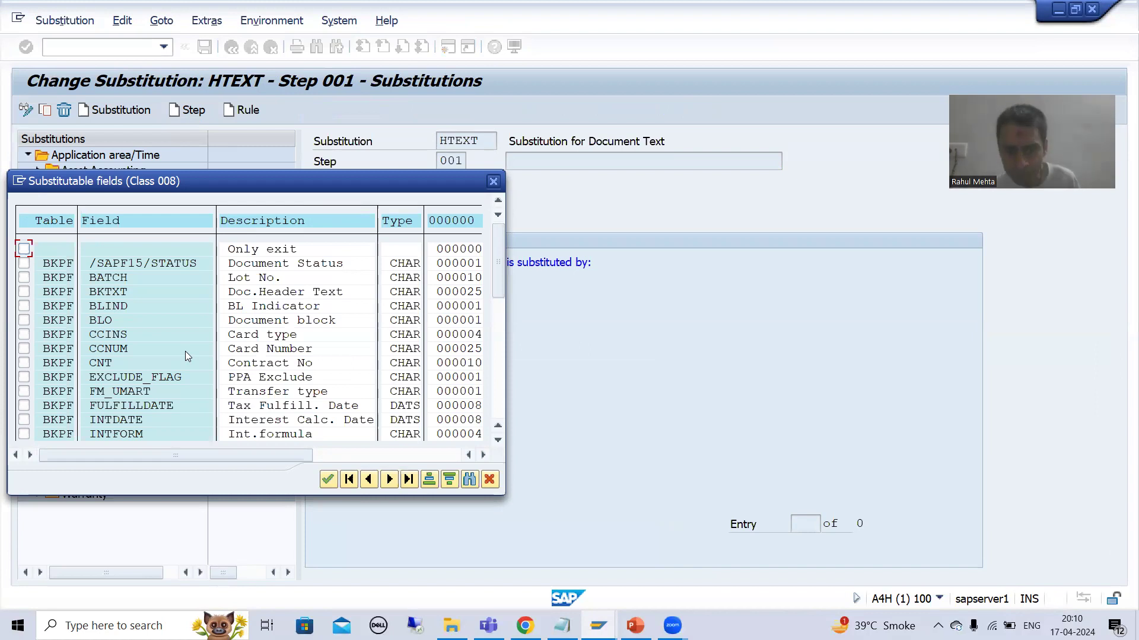
click(469, 480)
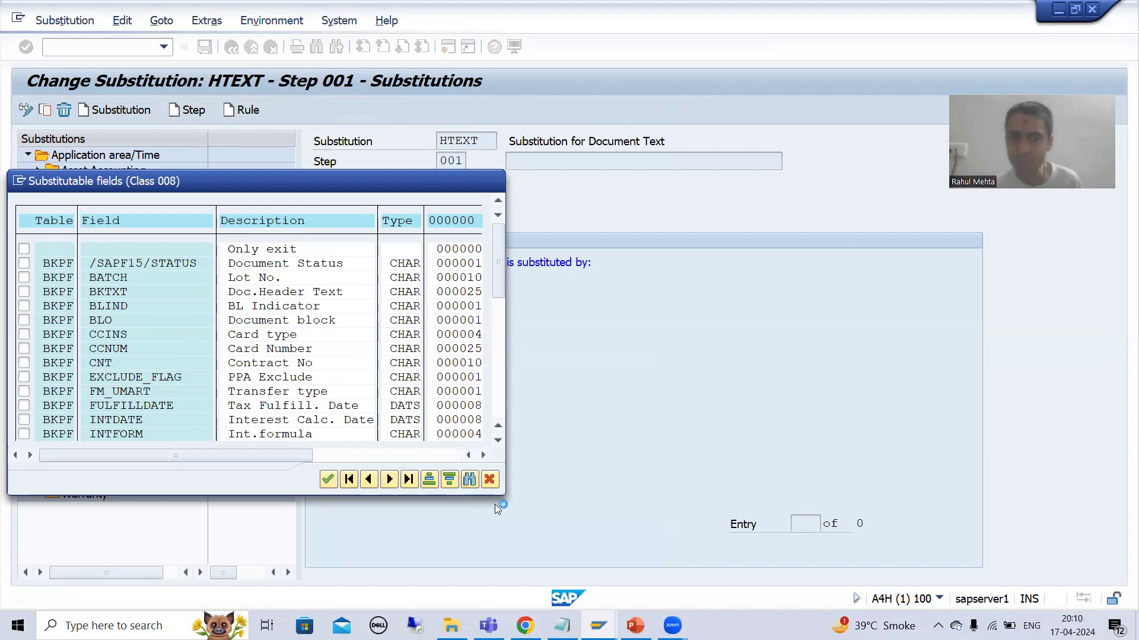
text(bktxt)
key(Return)
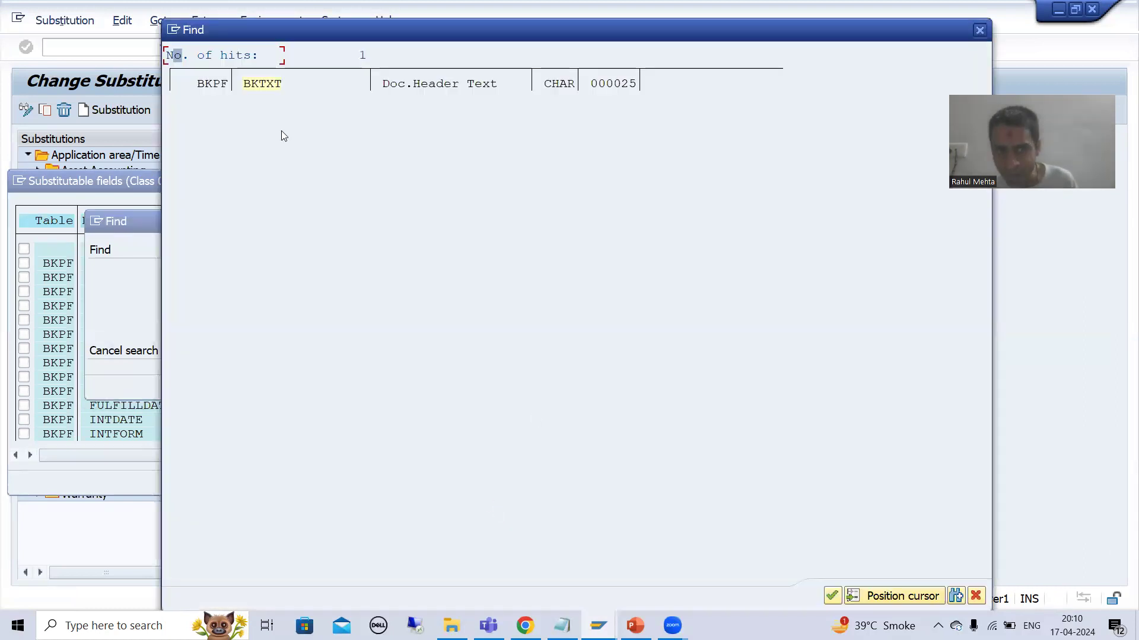
double_click(266, 84)
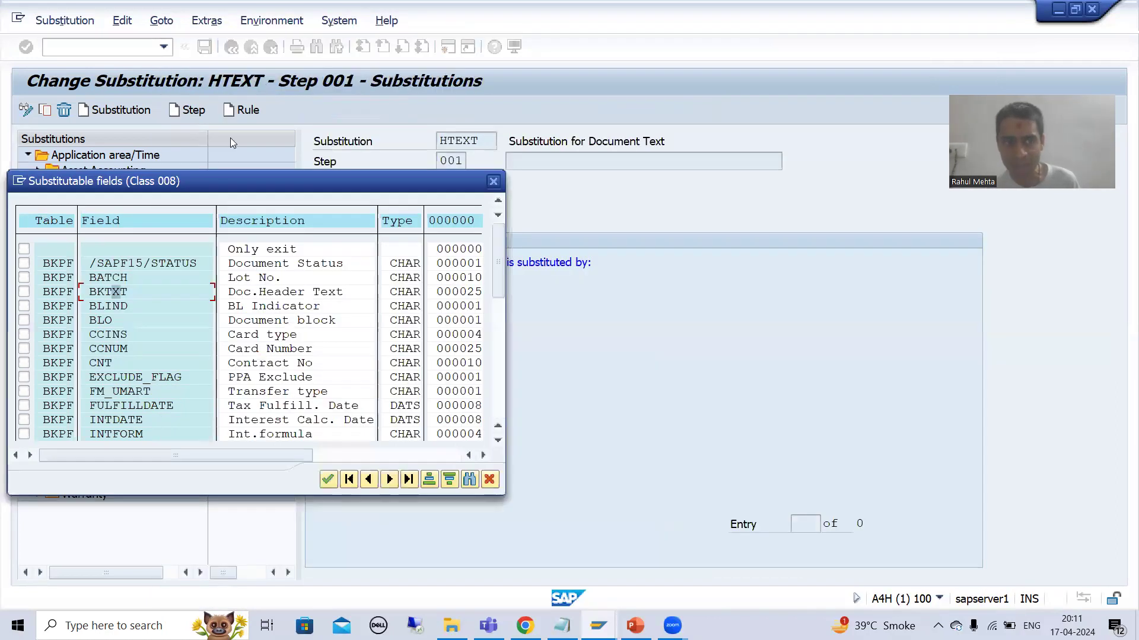
double_click(63, 292)
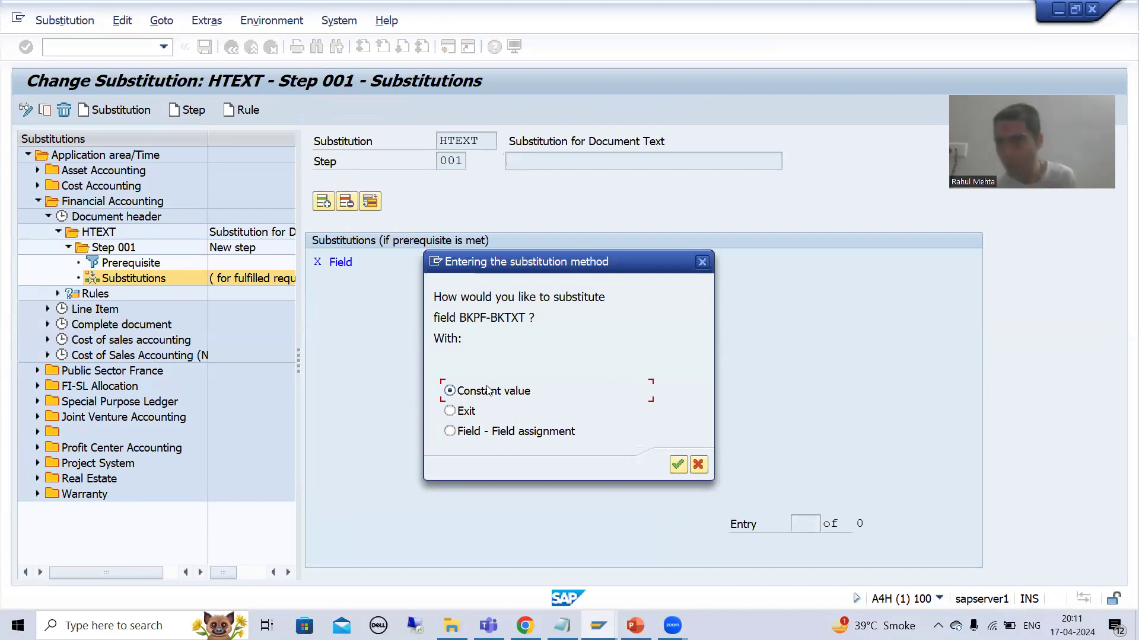
- Substitute the document header text with the constant value "Goods Receipt Document" and save the substitution
click(678, 467)
click(672, 285)
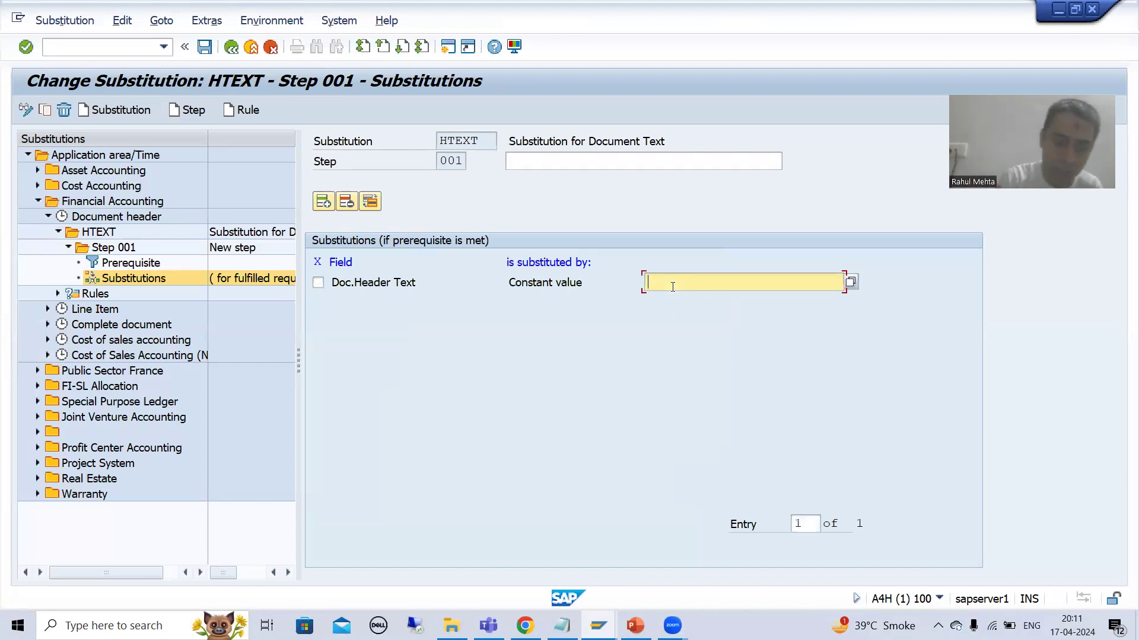
text(Goods Receipt Documenty)
key(BackSpace)
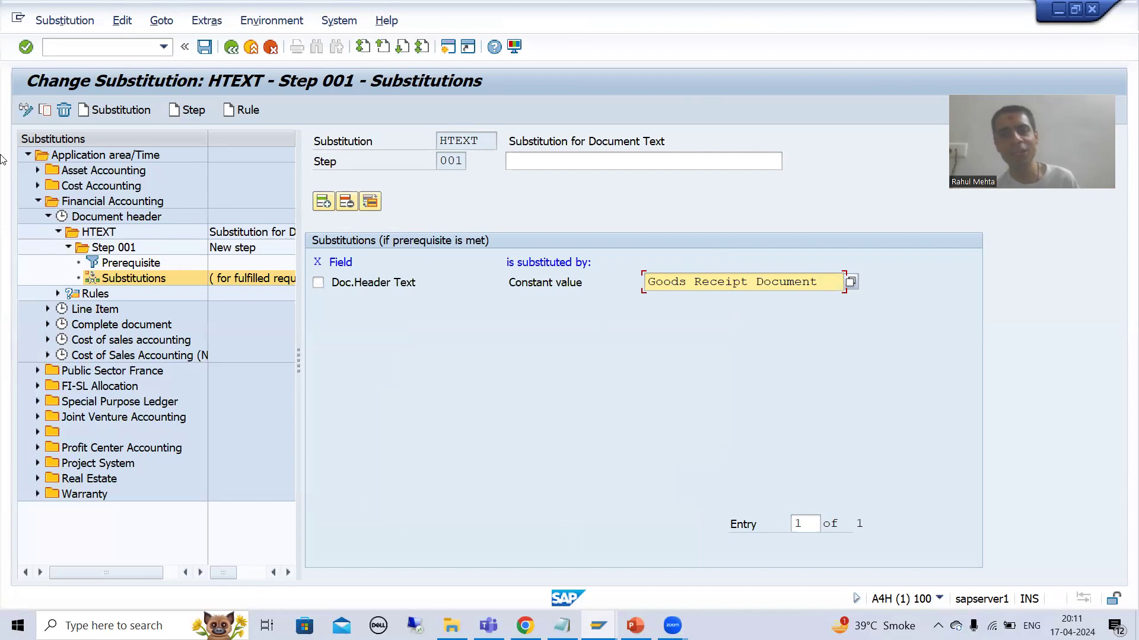
click(206, 47)
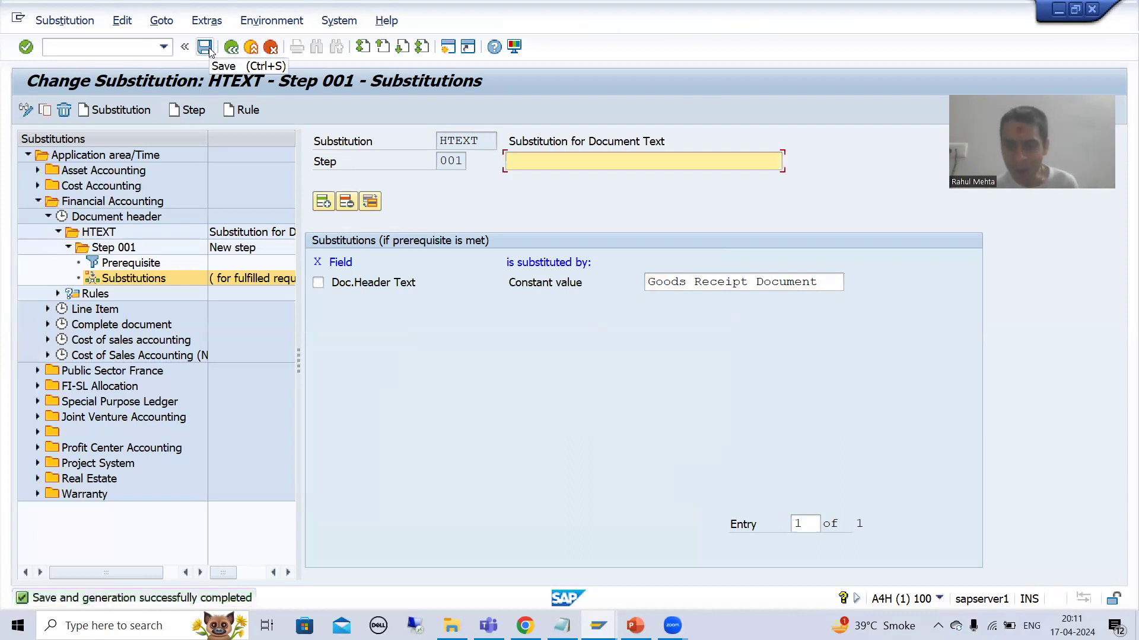
- Switch to the PowerPoint presentation to review the "Steps to Create a Substitution" slide
click(634, 626)
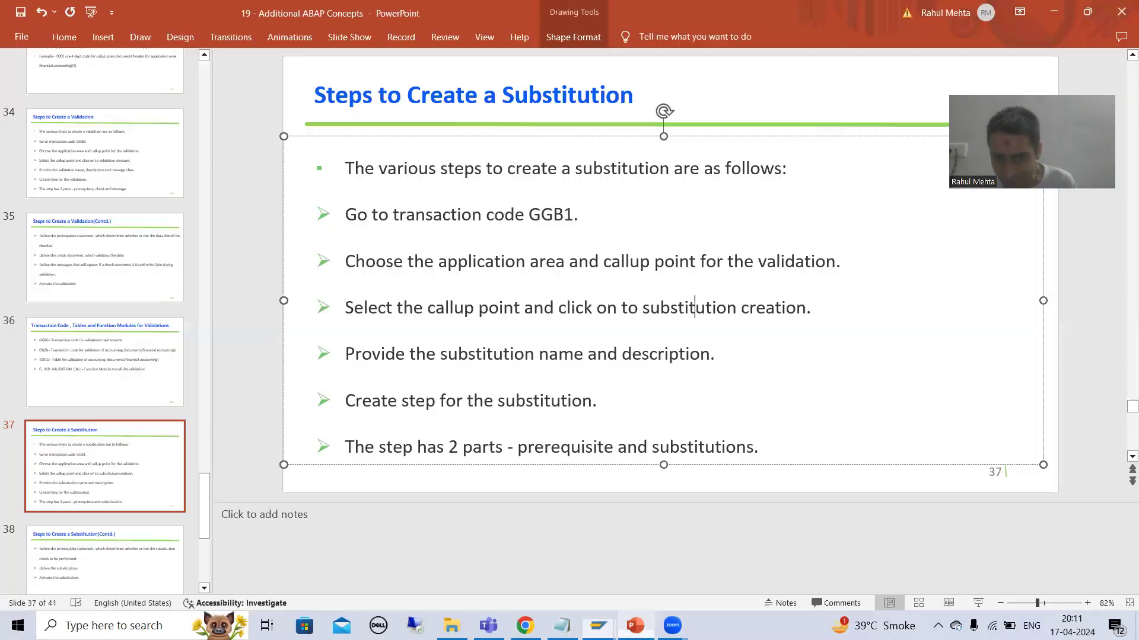